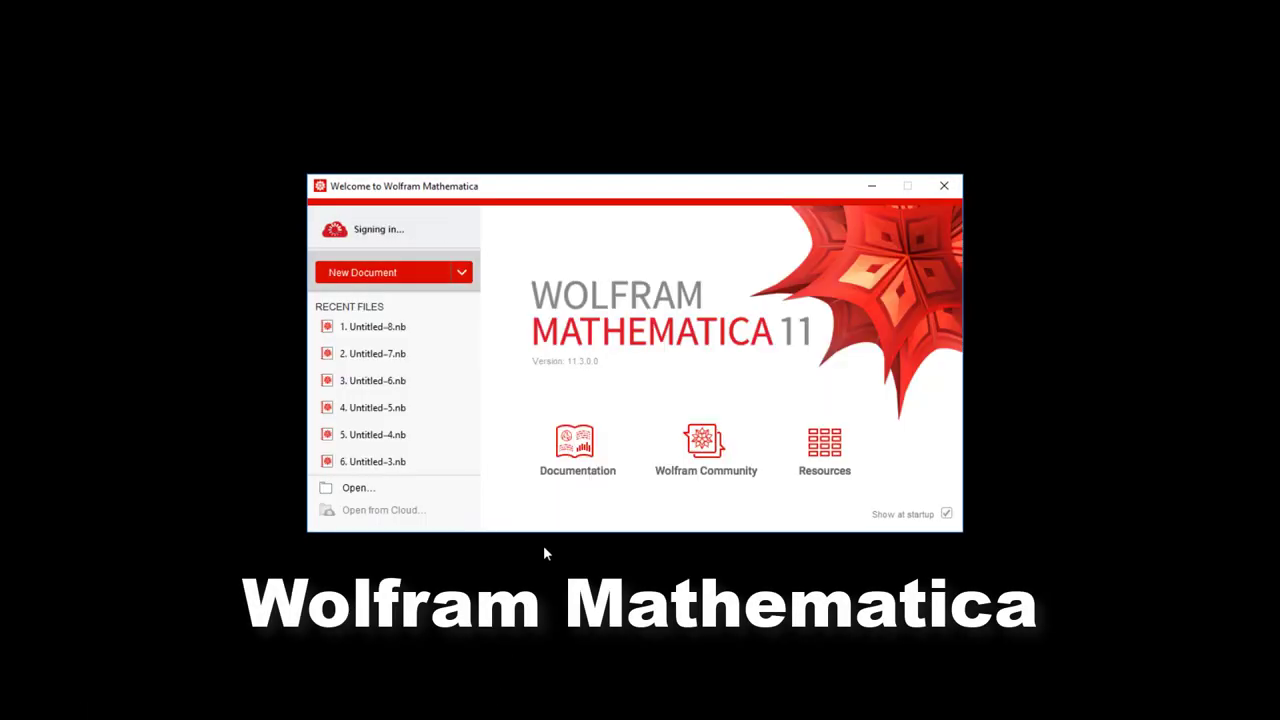
- Evaluate ExampleData[{"Geometry3D", "Triceratops"}] in a new notebook and rotate the rendered triceratops upright
click(426, 273)
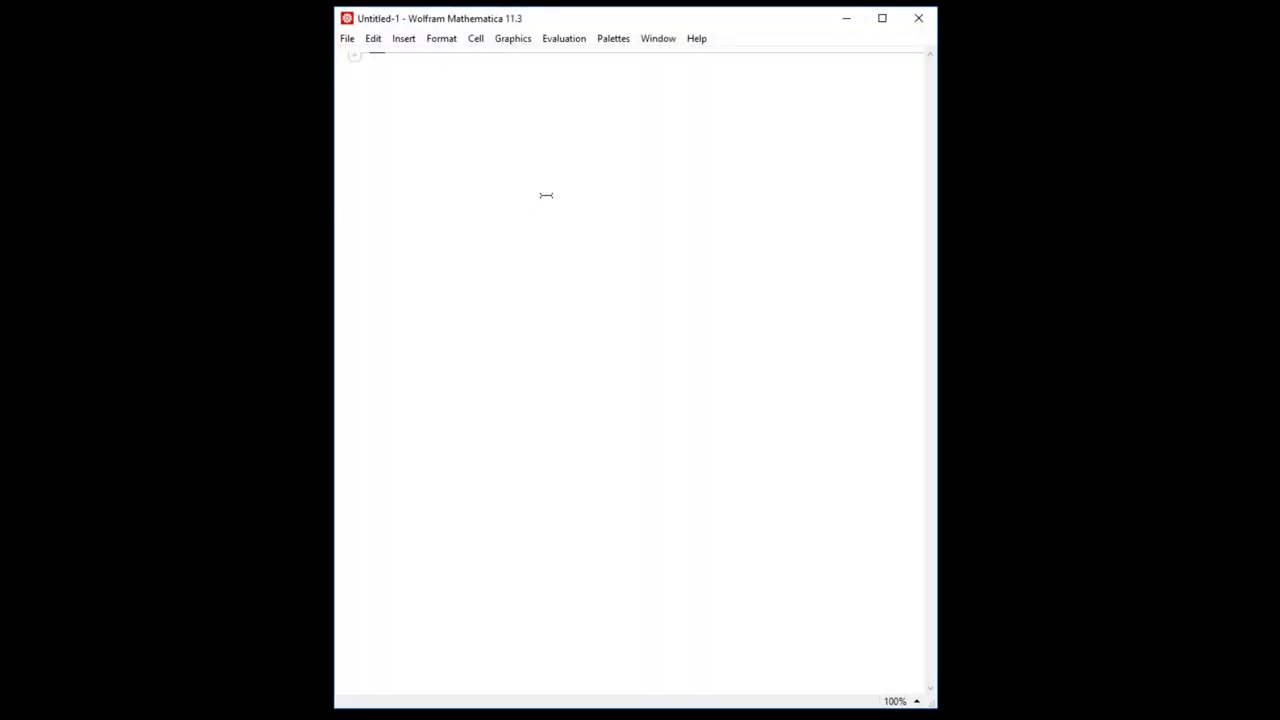
ctrl+scroll(766, 517, up, 6)
text(E)
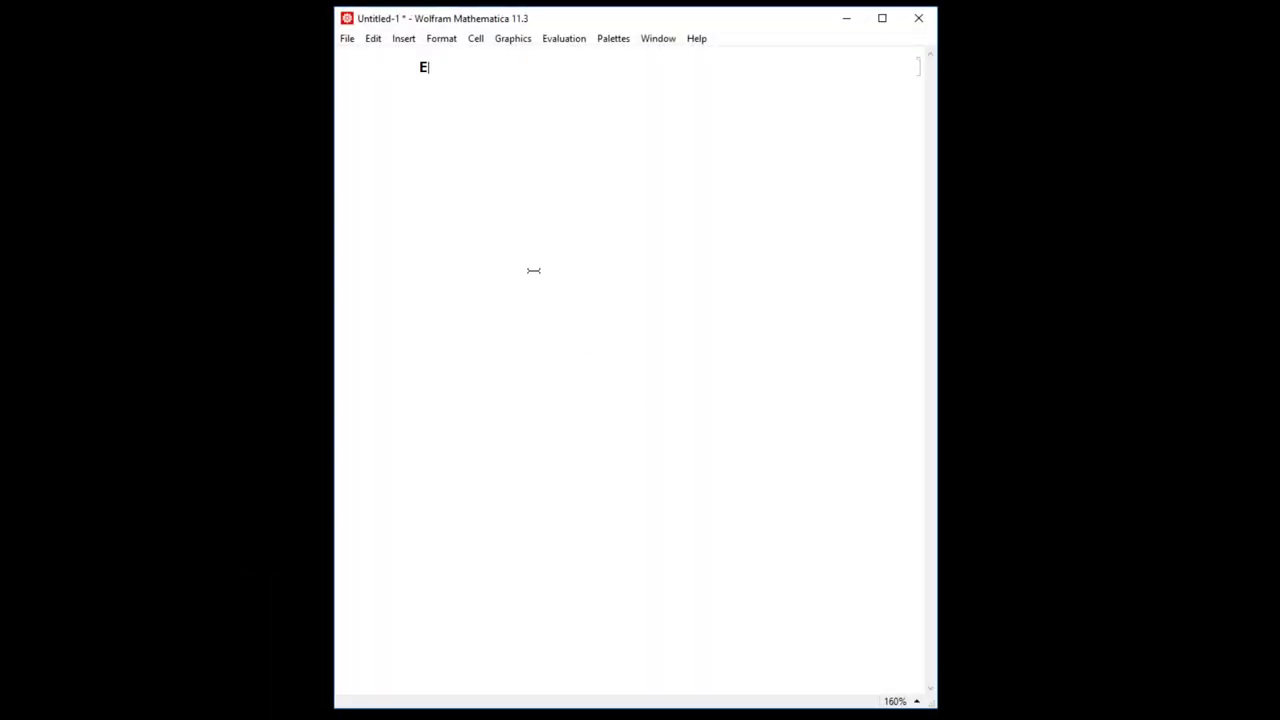
text(xampleData)
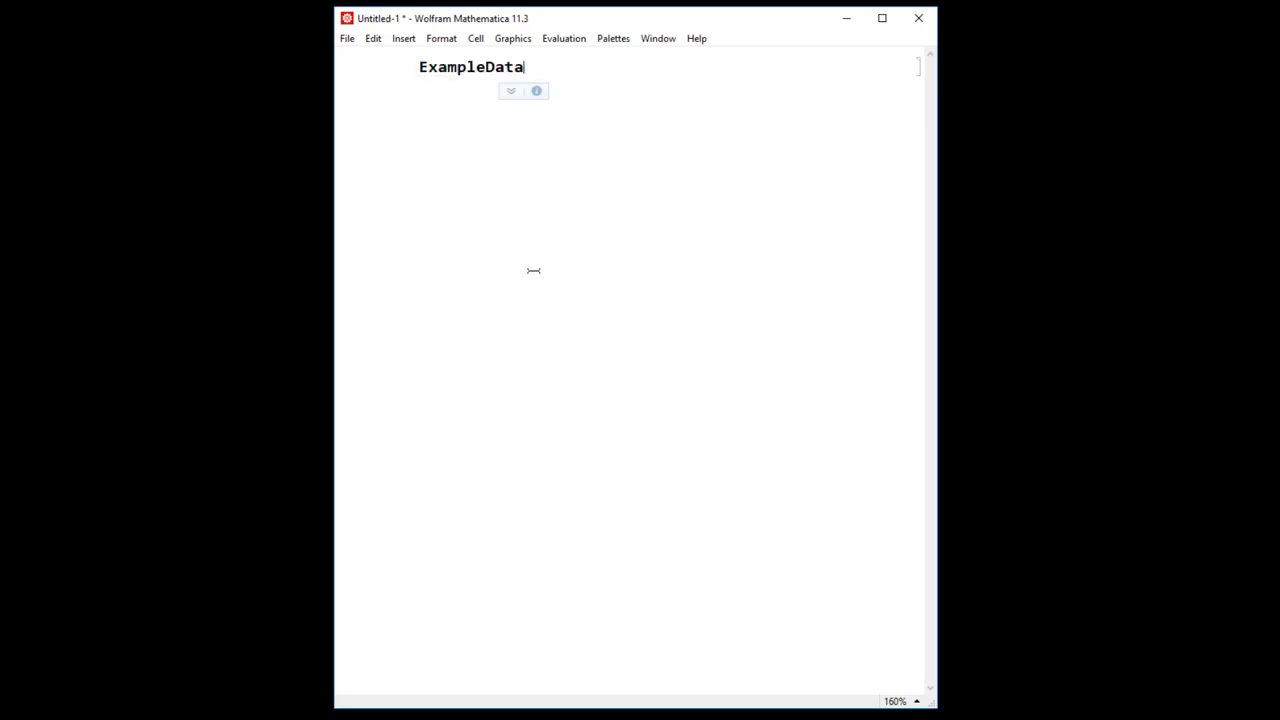
text([{")
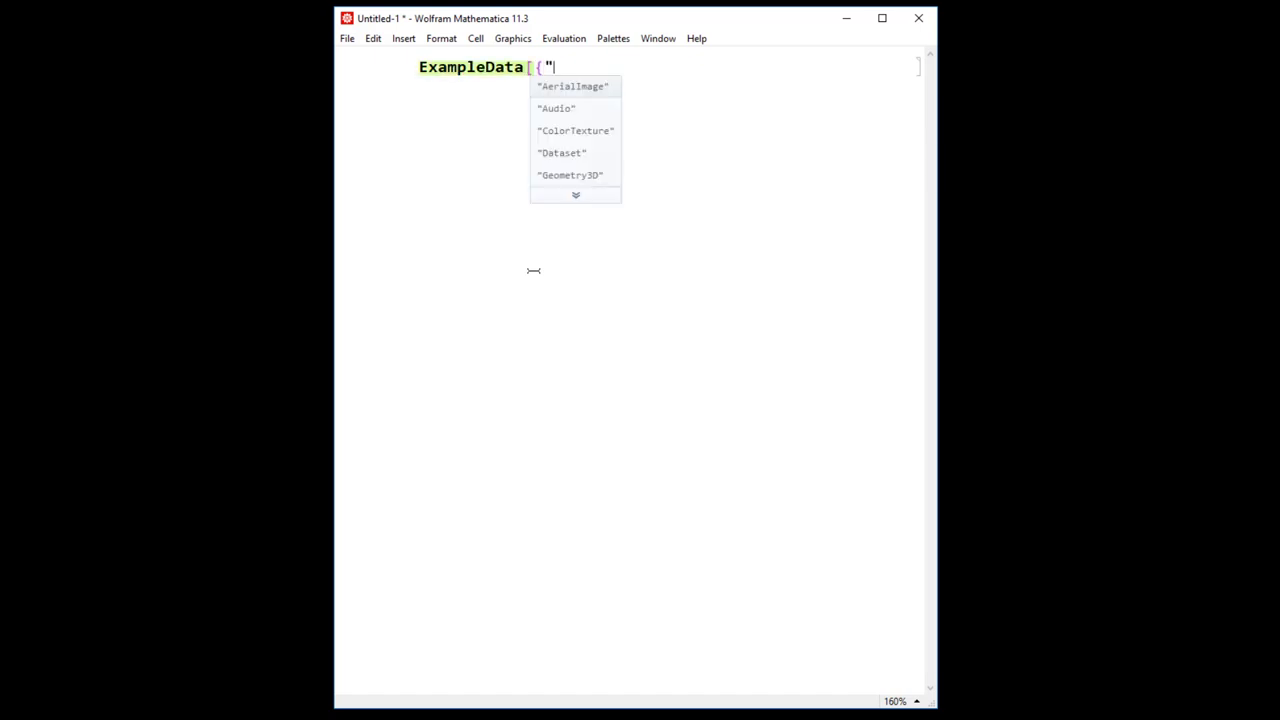
text(G)
key(Tab)
text(, ")
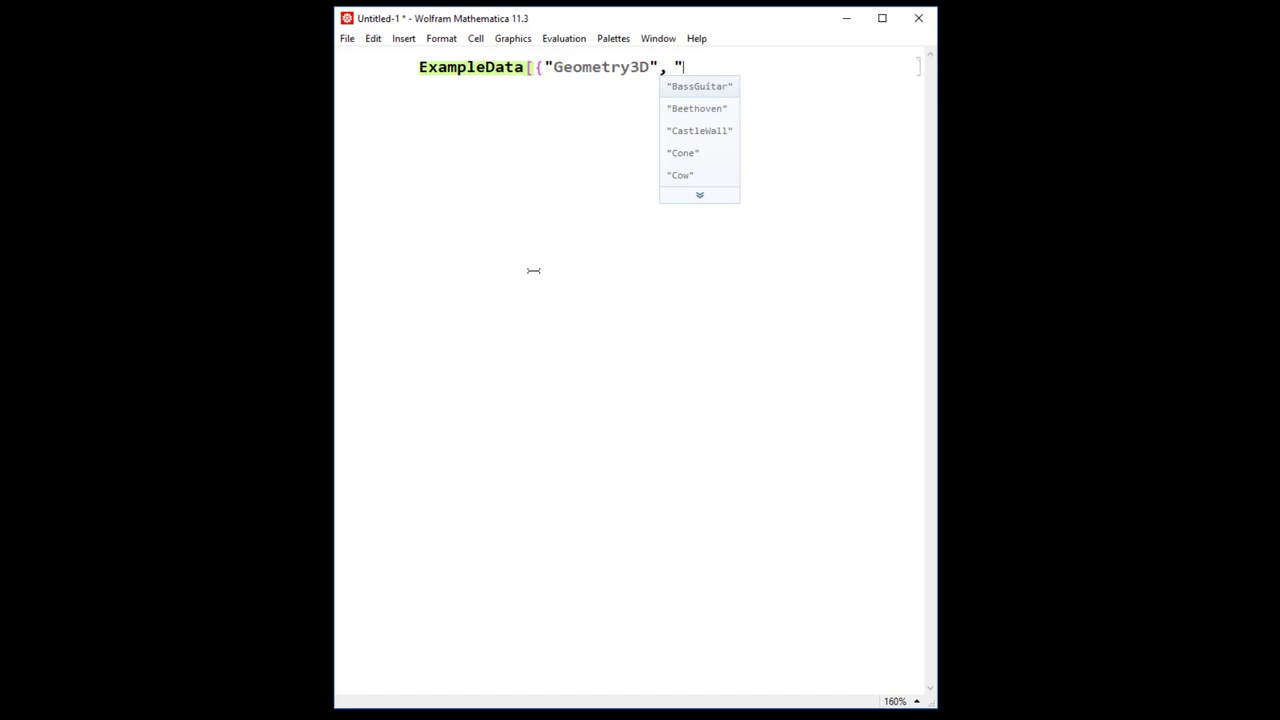
text(Tri)
key(Tab)
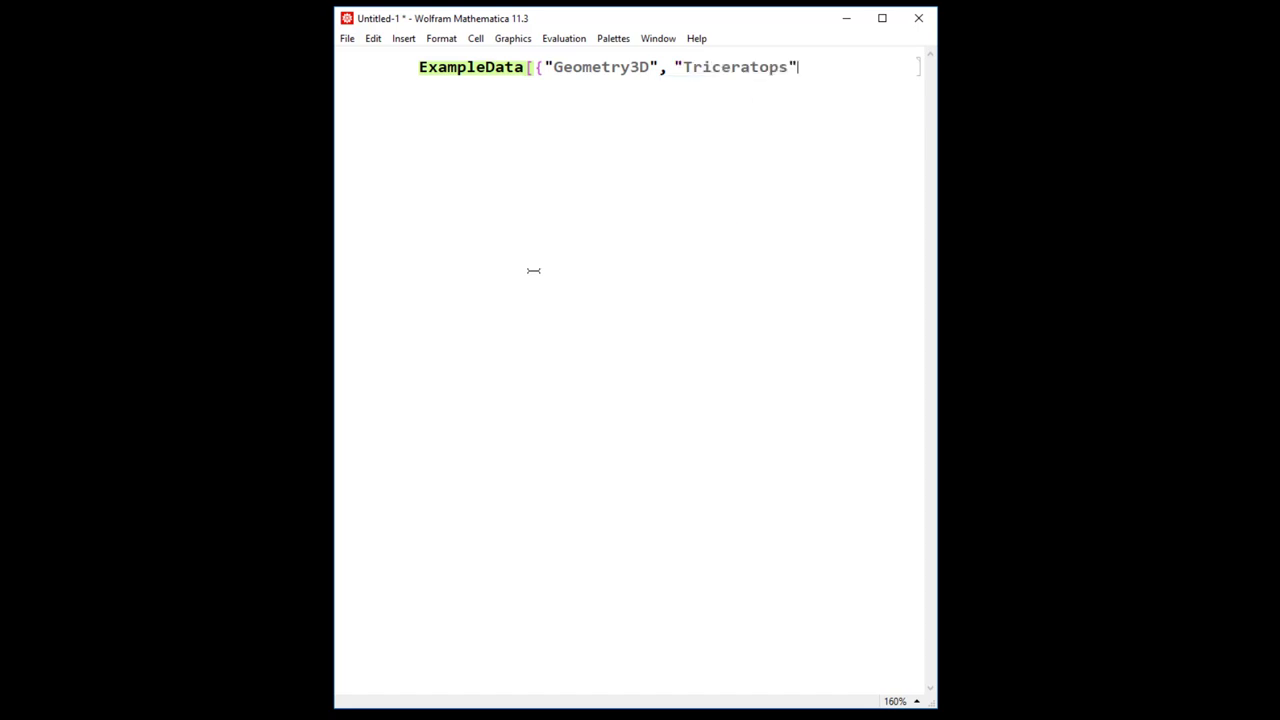
text(}])
key(shift+Return)
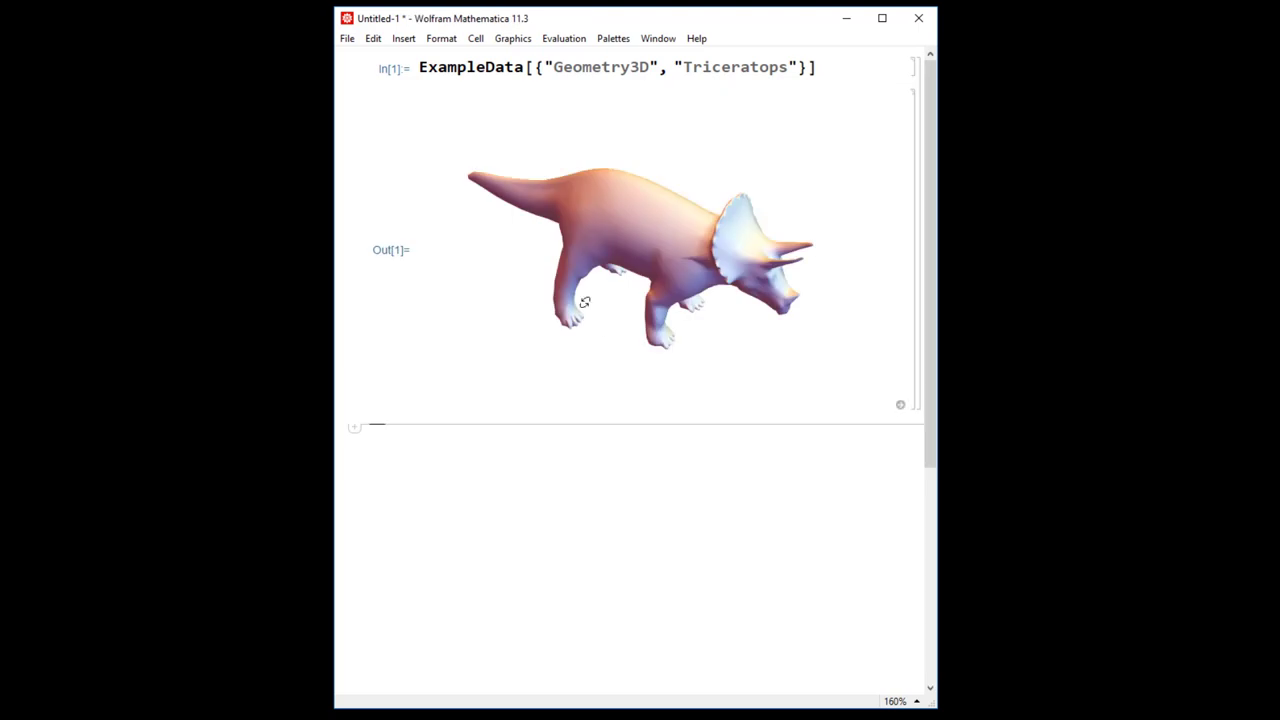
drag(671, 234, 455, 320)
- Store the triceratops model in the variable tric
click(418, 67)
text(tric)
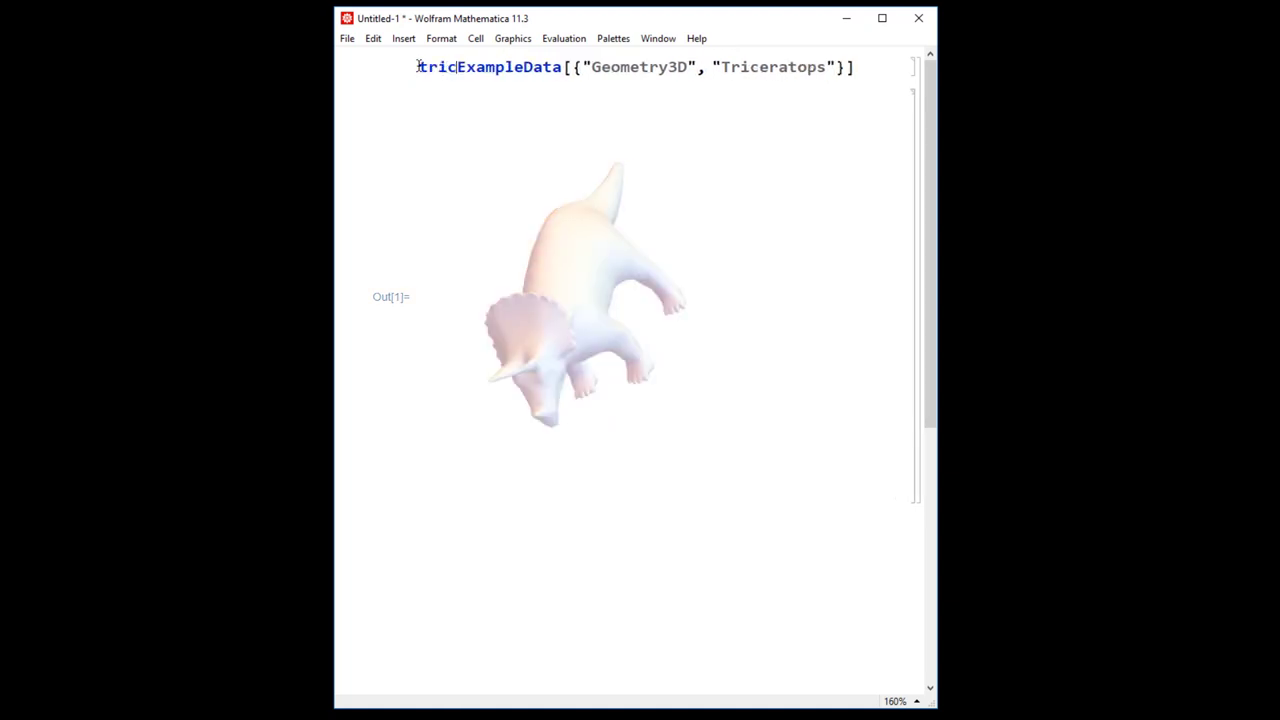
text( =)
key(shift+Return)
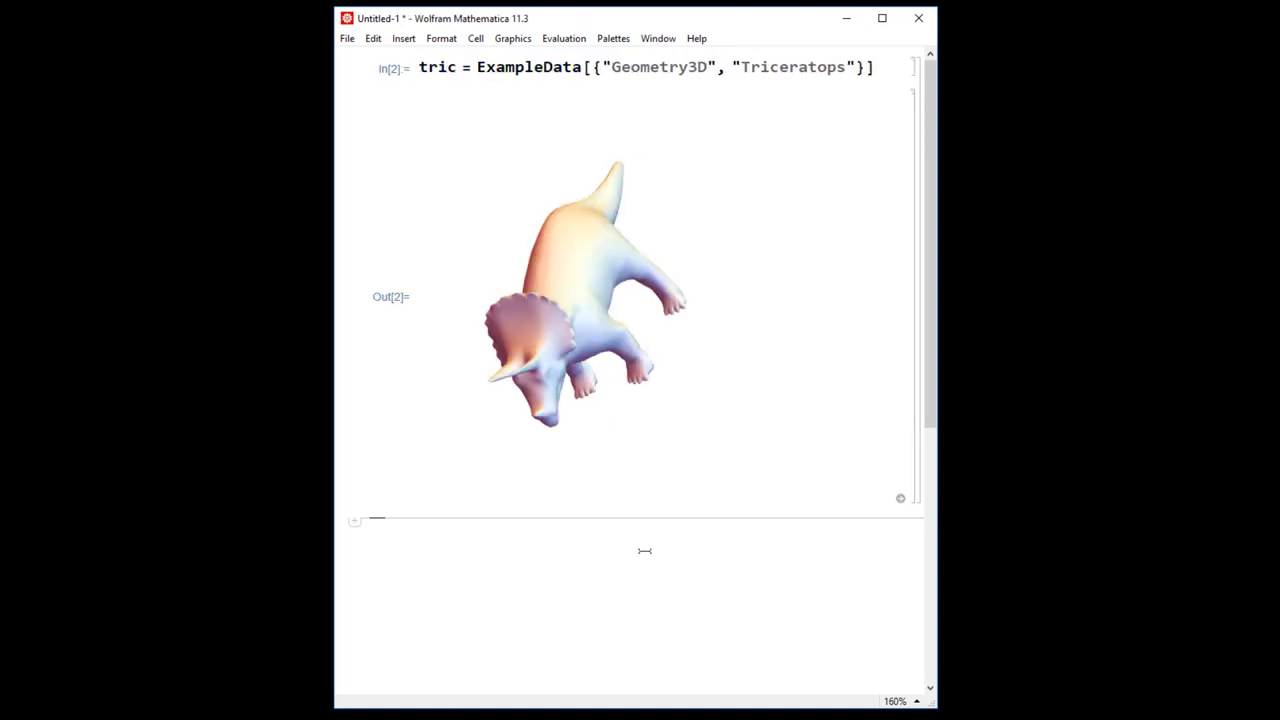
- Export tric to Triceratops.stl and rotate the graphic to a three-quarter front view
text(Exp)
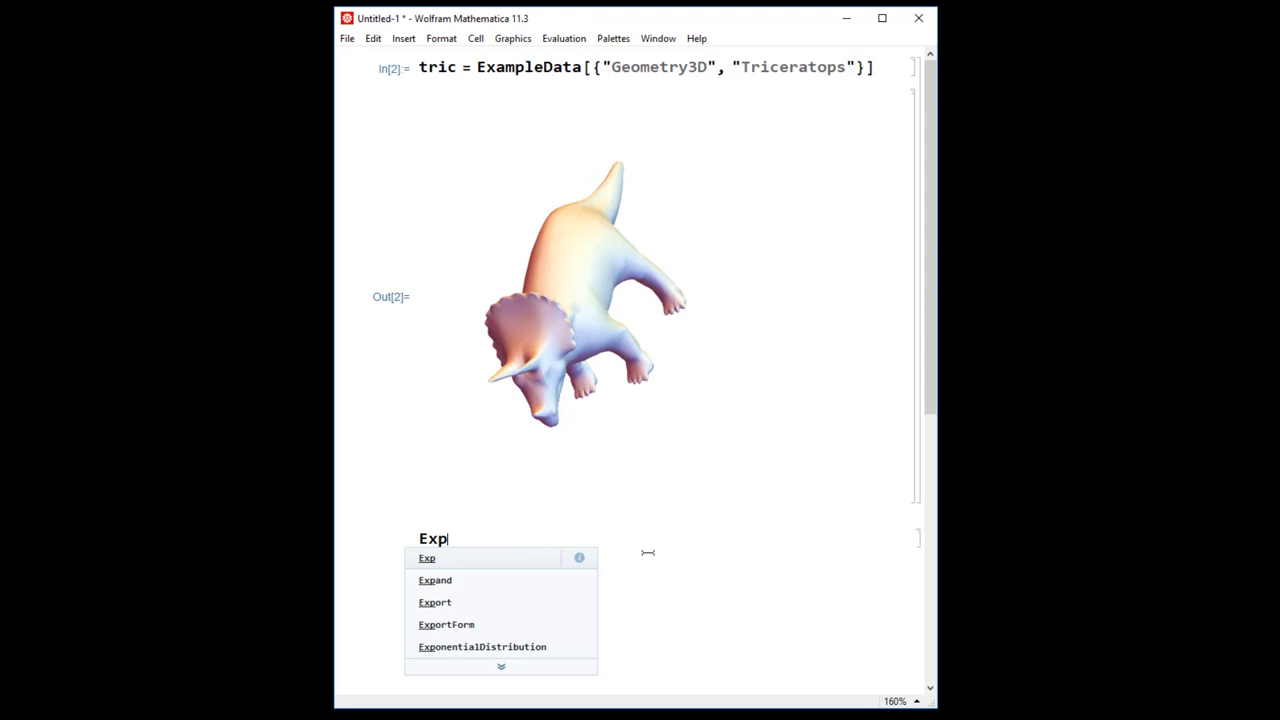
text(ort[)
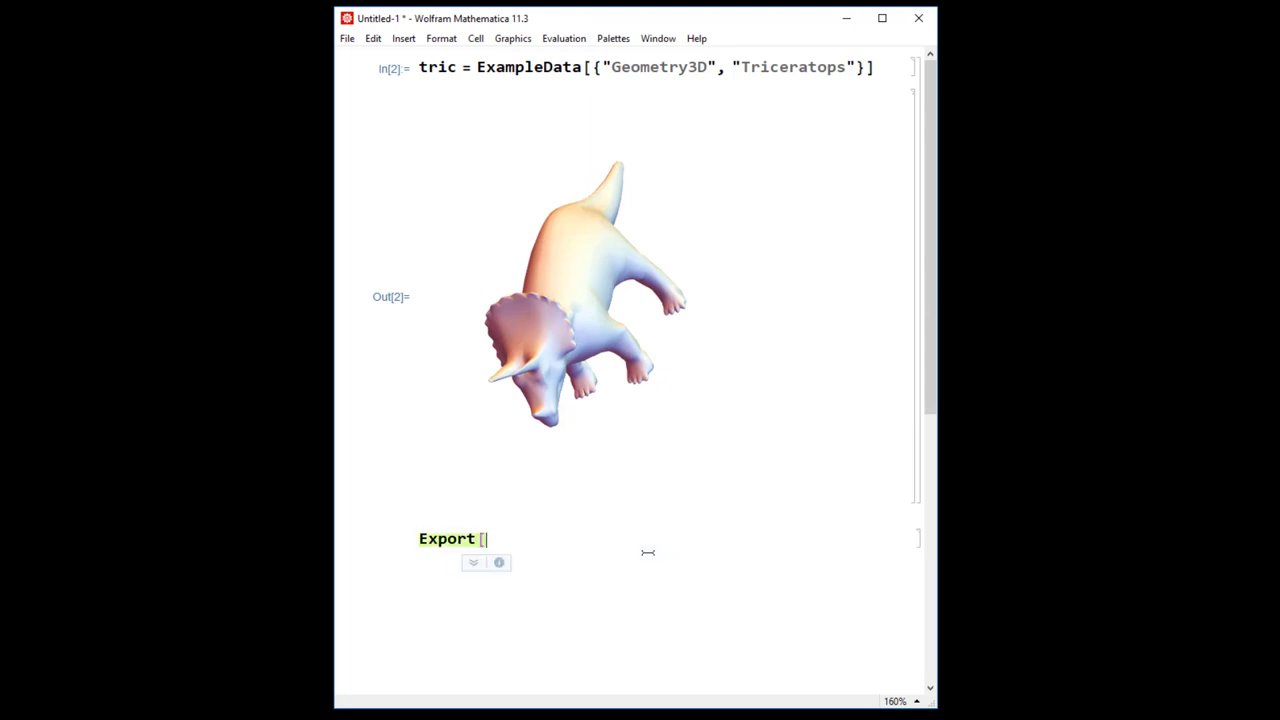
text("Tri)
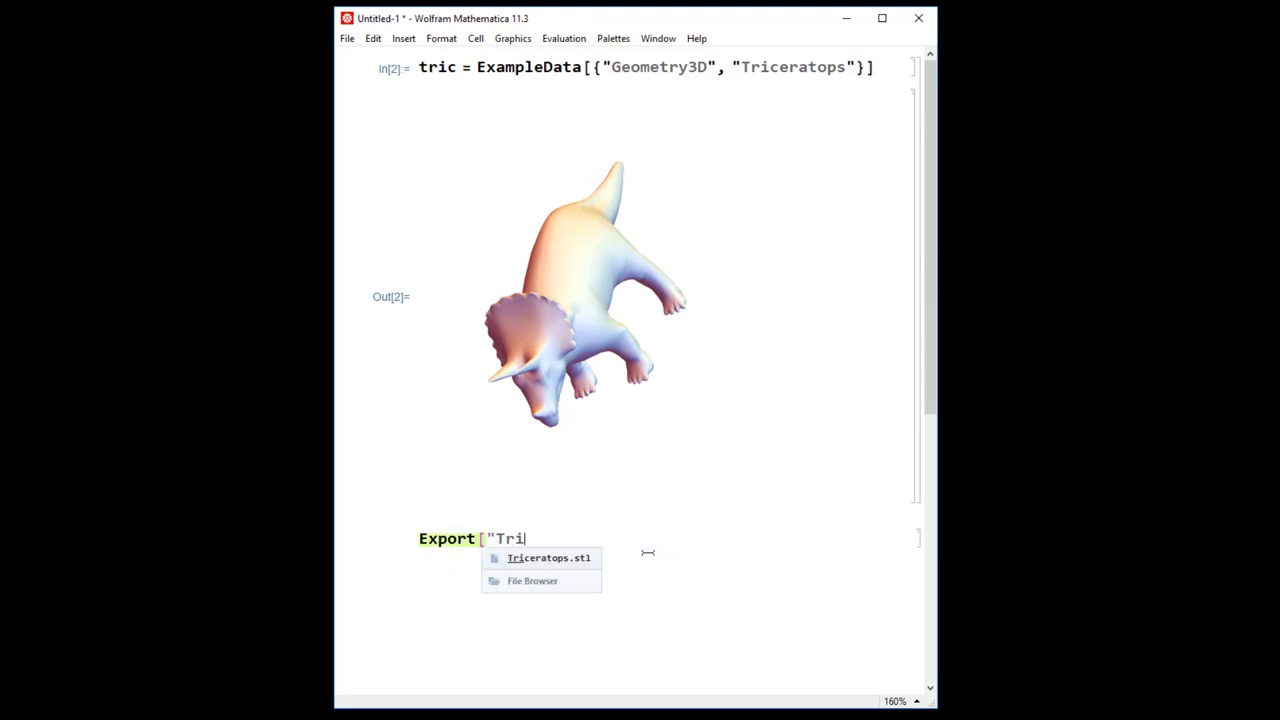
text(ceratops.stl", tic)
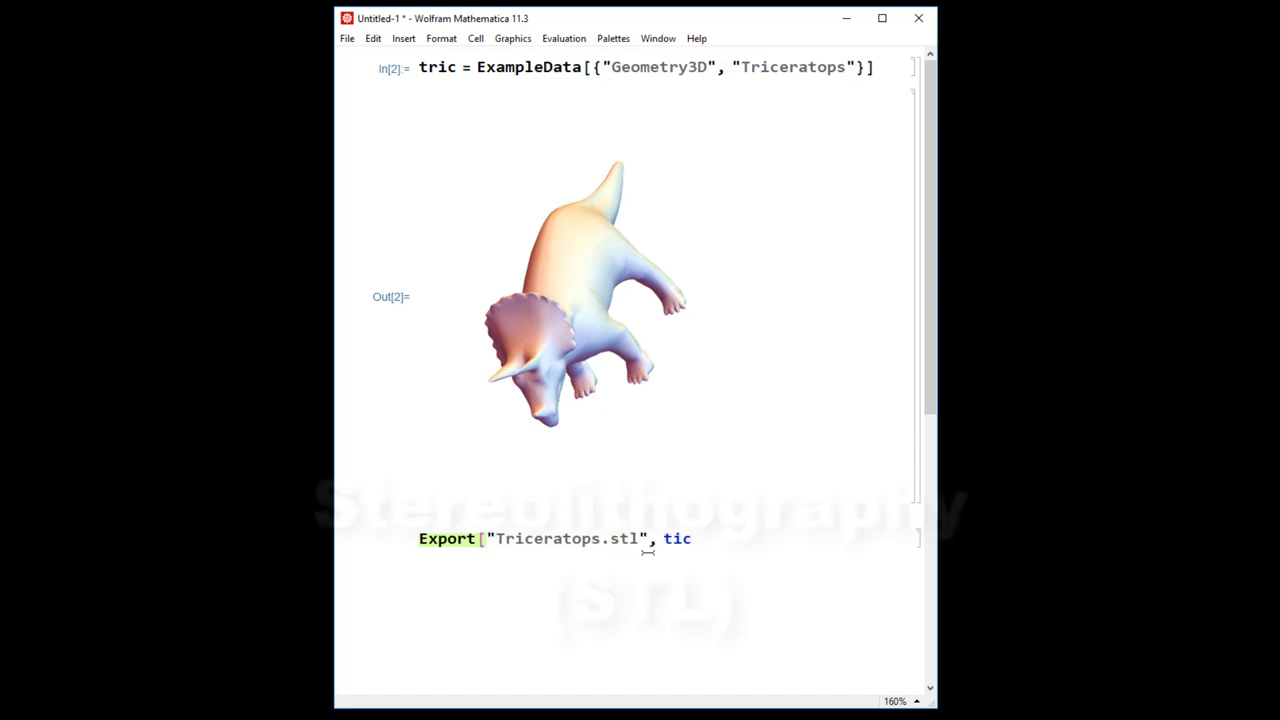
key(BackSpace)
key(BackSpace)
text(ric])
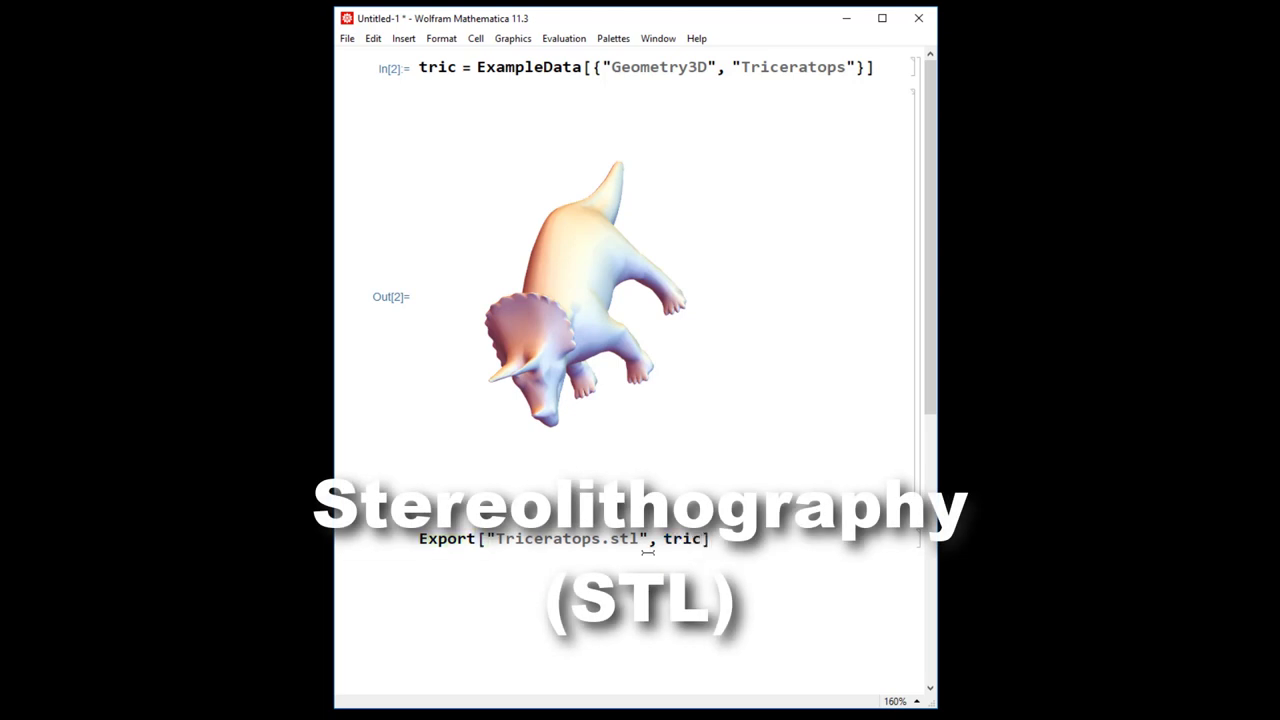
key(shift+Return)
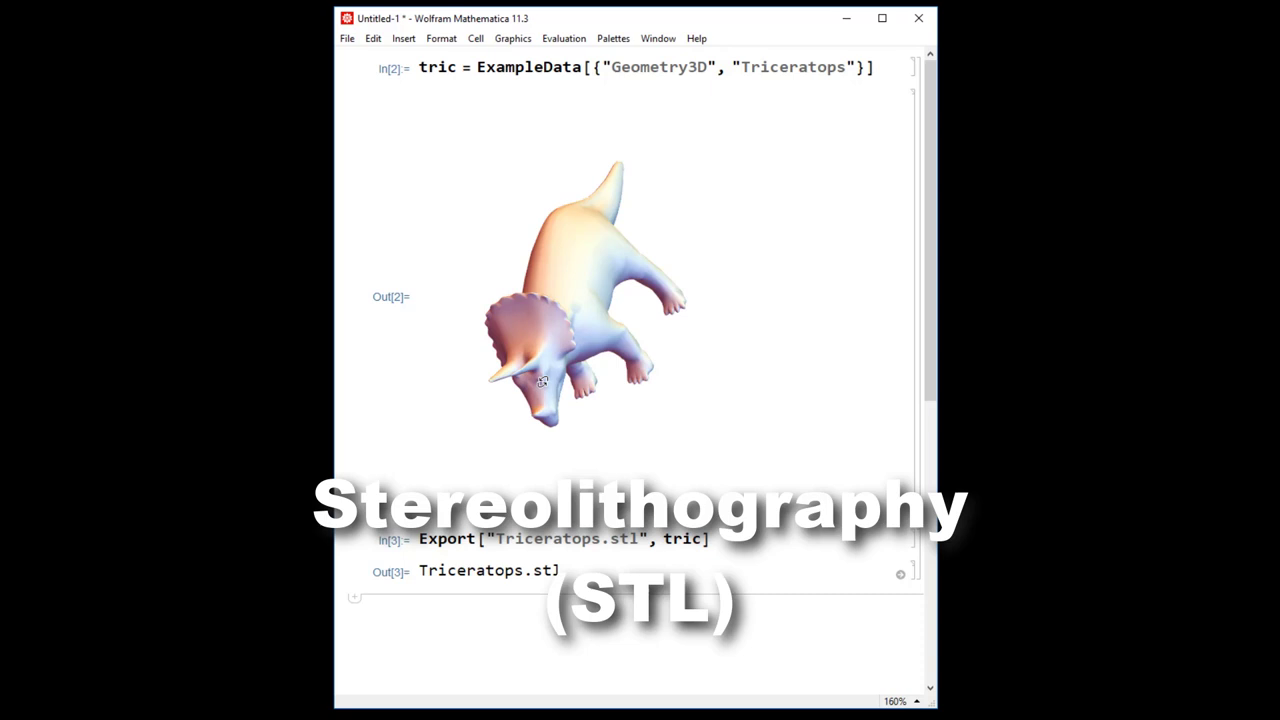
drag(542, 382, 424, 331)
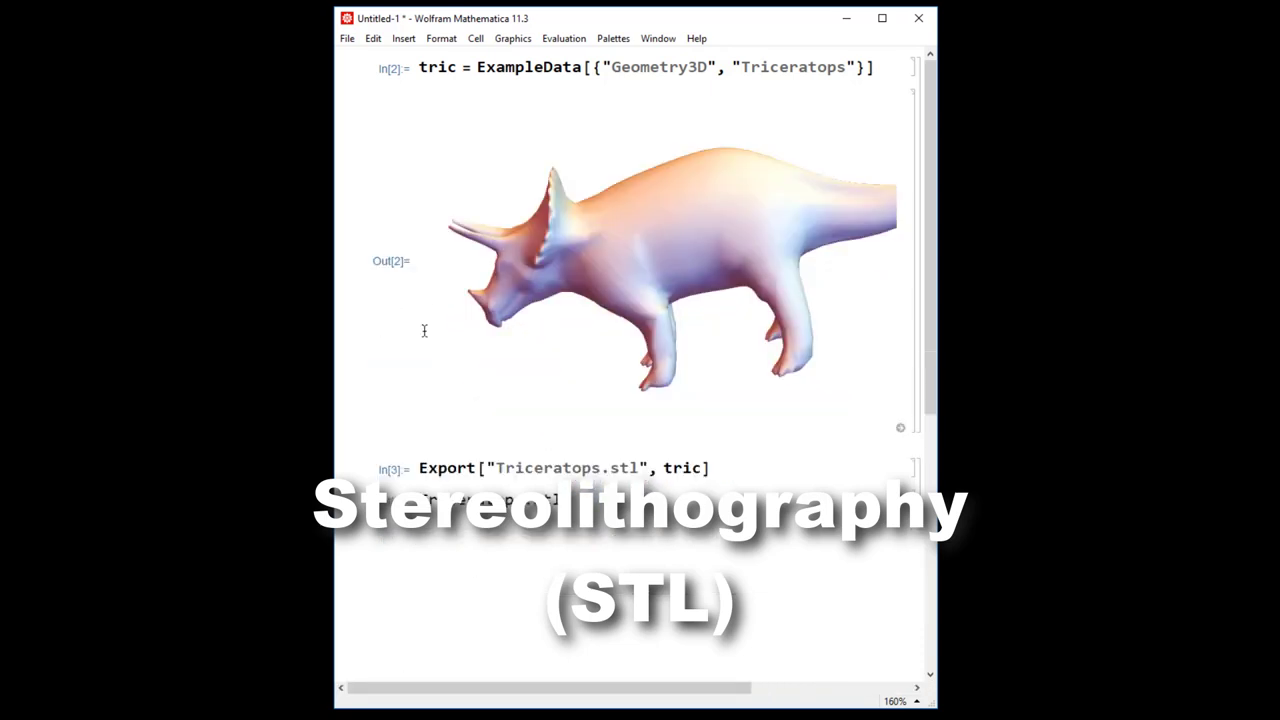
drag(618, 324, 749, 354)
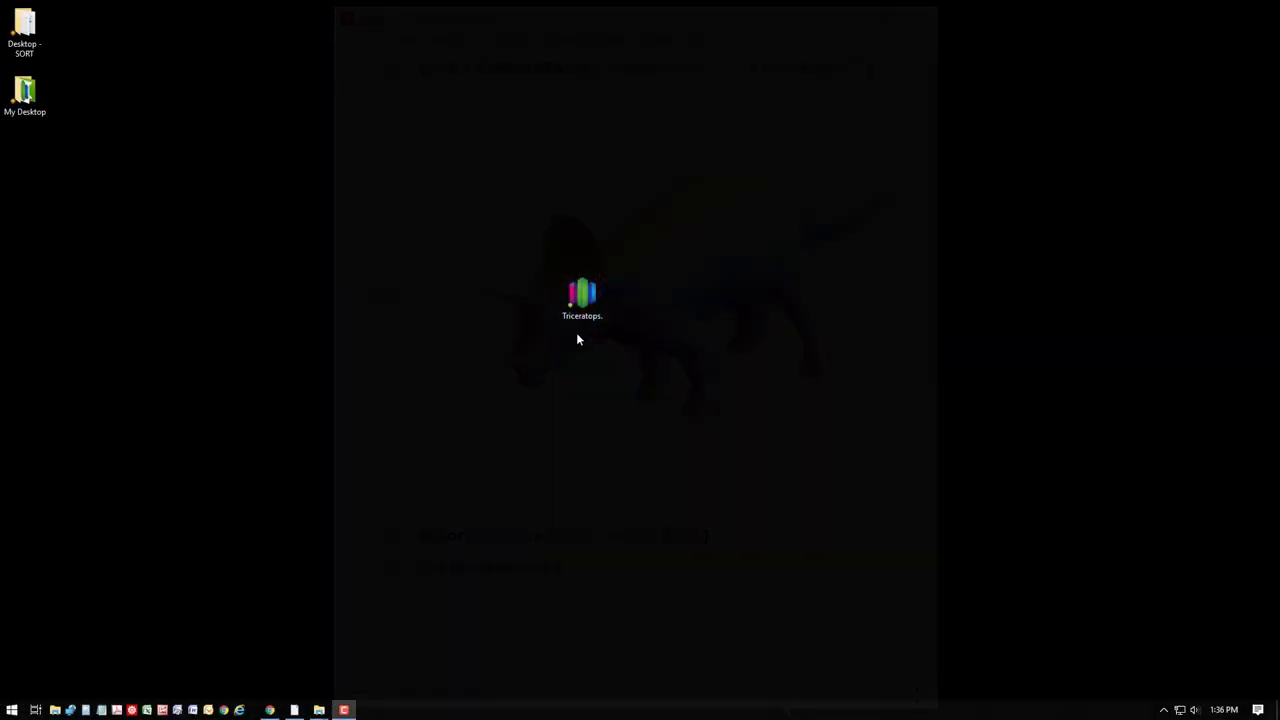
- Open Triceratops.stl from the desktop with 3D Builder
right_click(580, 316)
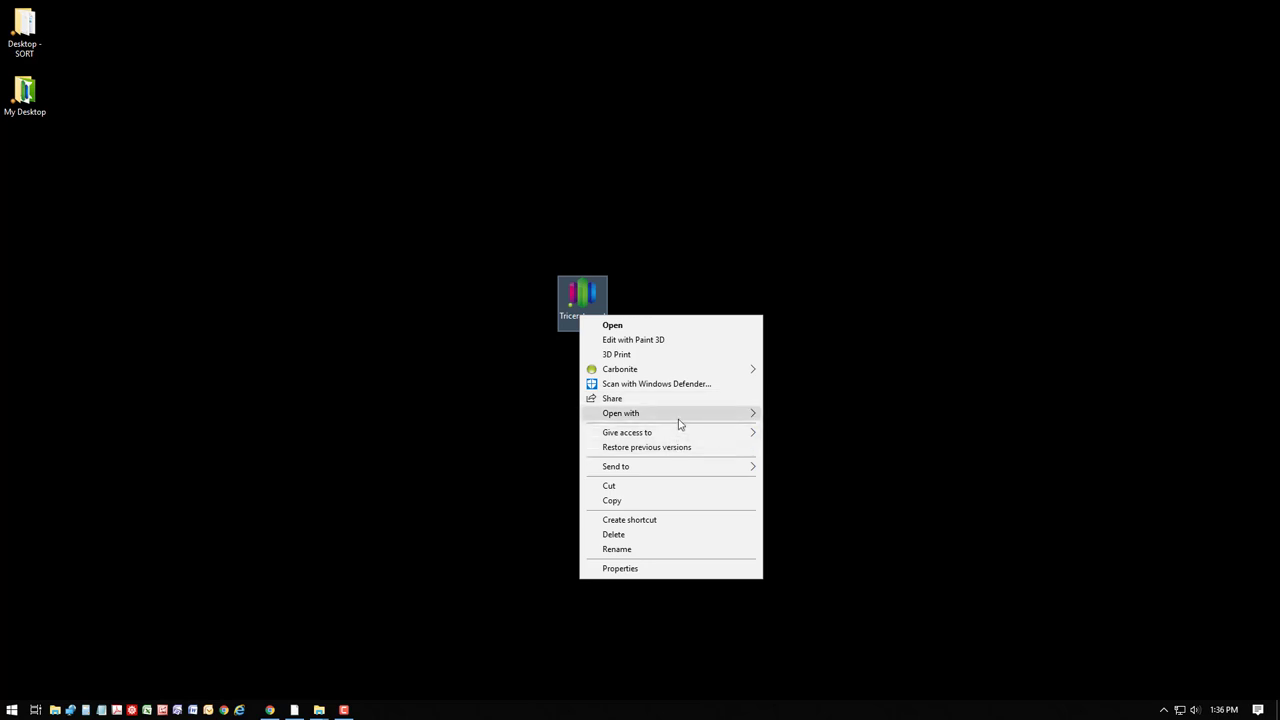
mouse_move(677, 414)
click(805, 417)
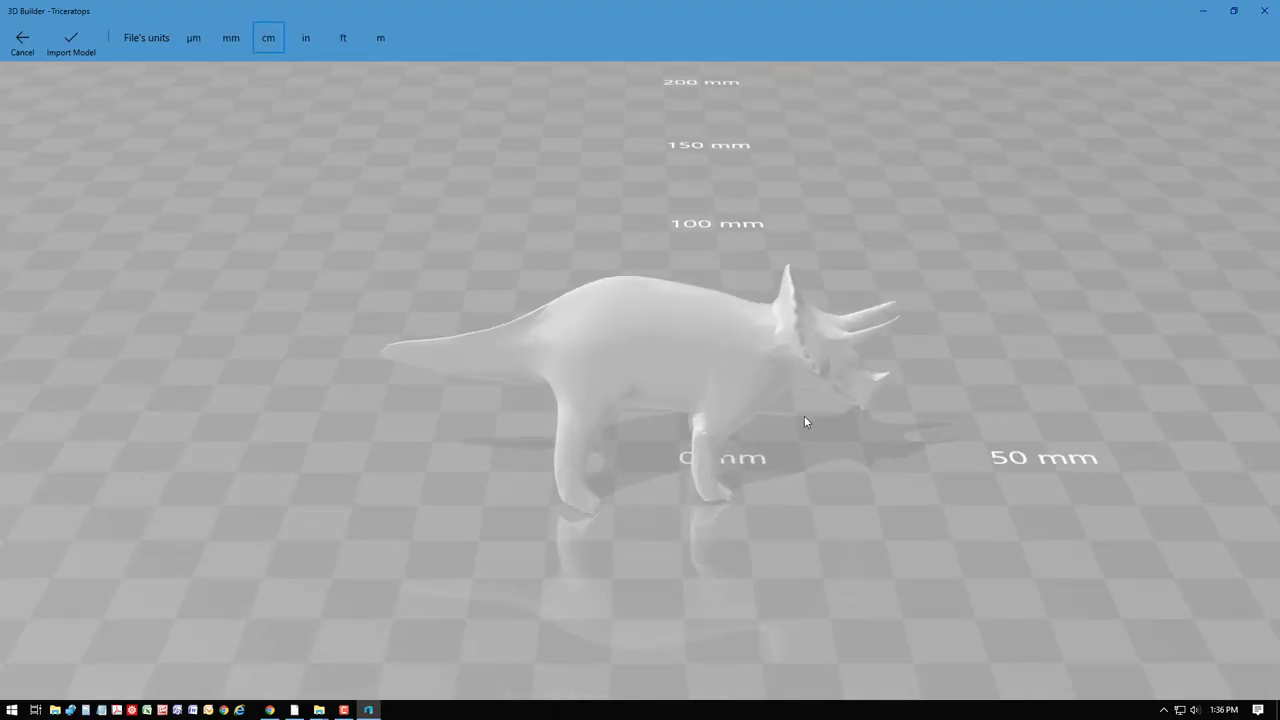
- Import the model using inches as the file units and orbit around it
click(305, 40)
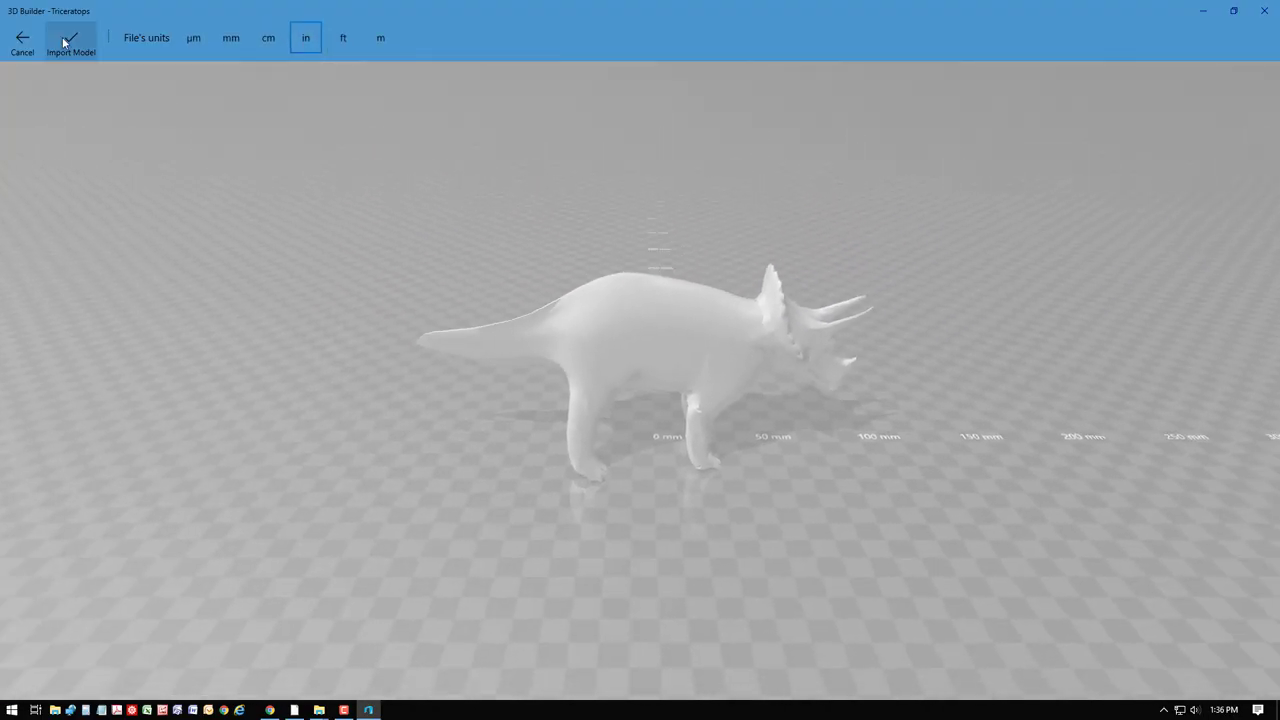
click(66, 40)
right_drag(727, 372, 55, 289)
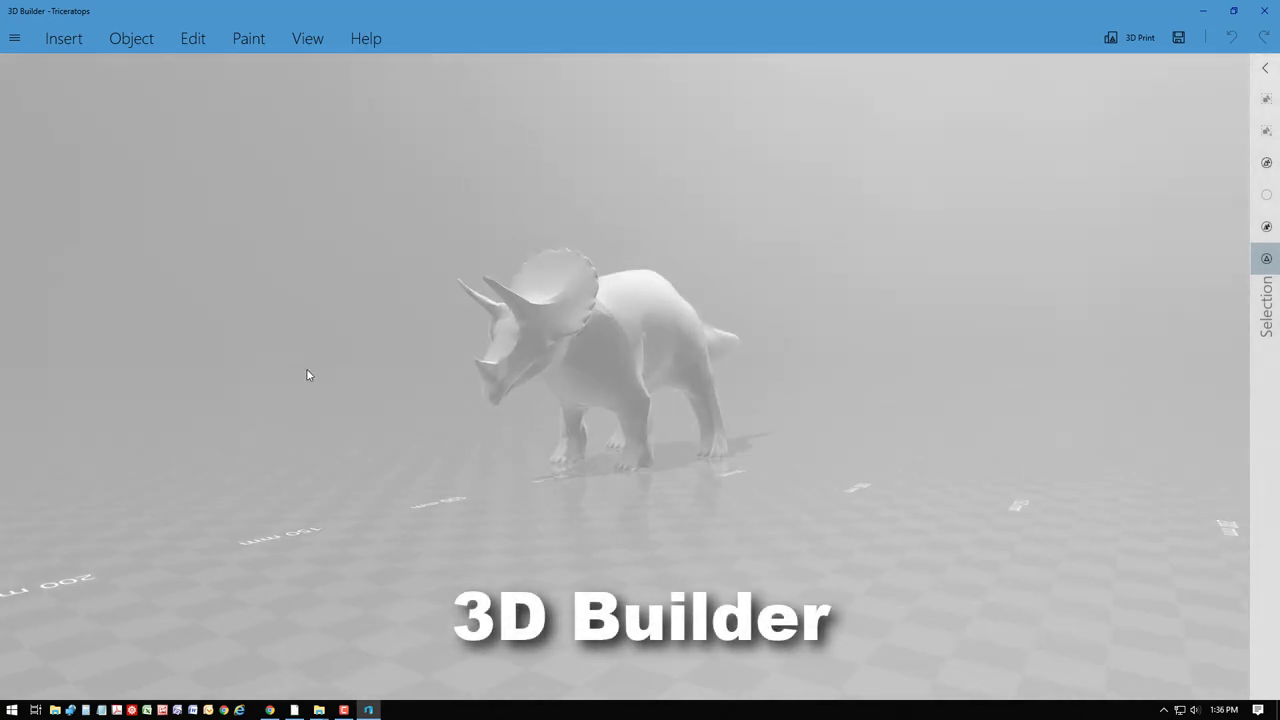
scroll(354, 431, up, 10)
scroll(391, 418, down, 8)
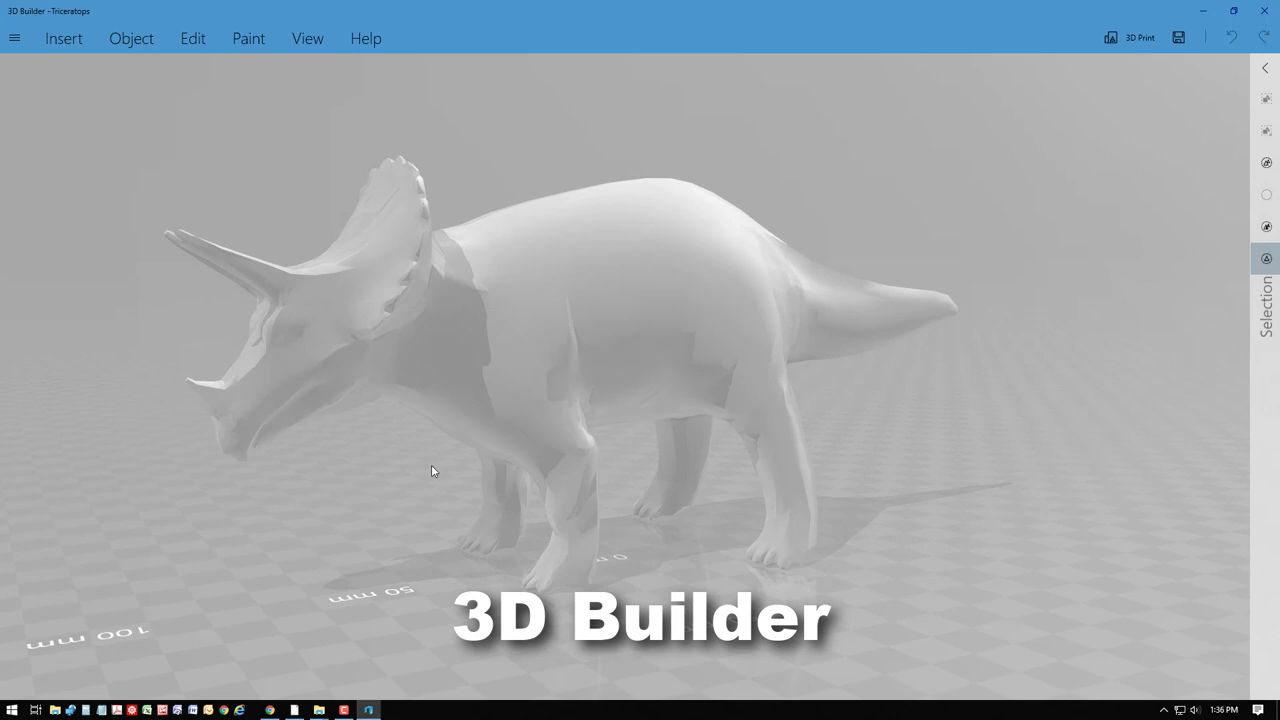
right_drag(431, 464, 1134, 486)
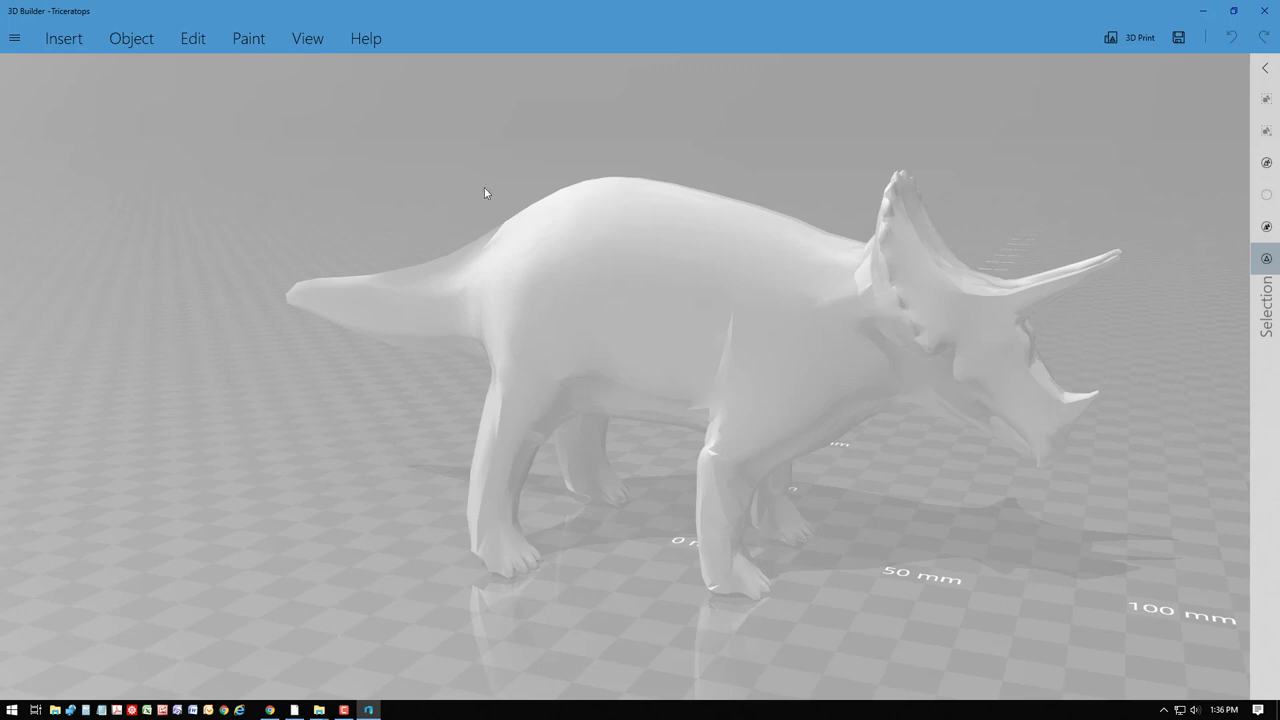
- Smooth the triceratops at smoothness 6 and drag it to a new position
click(192, 40)
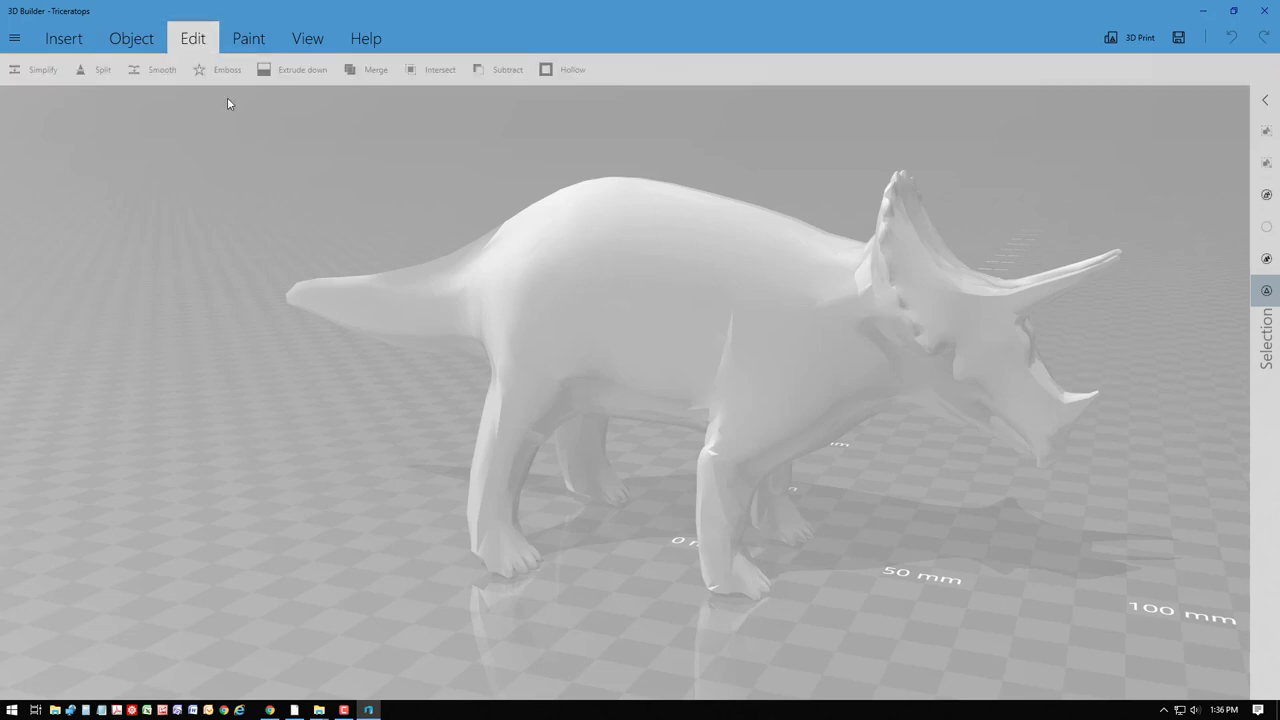
click(521, 229)
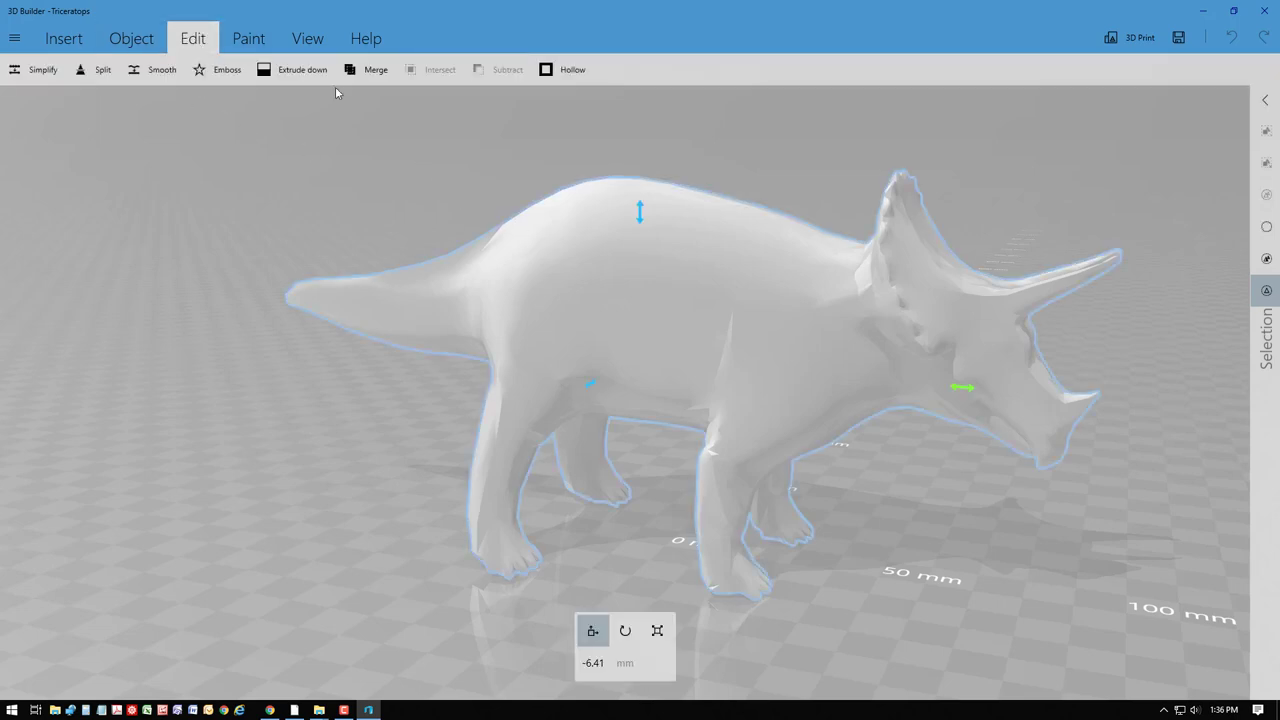
click(153, 69)
drag(269, 41, 352, 44)
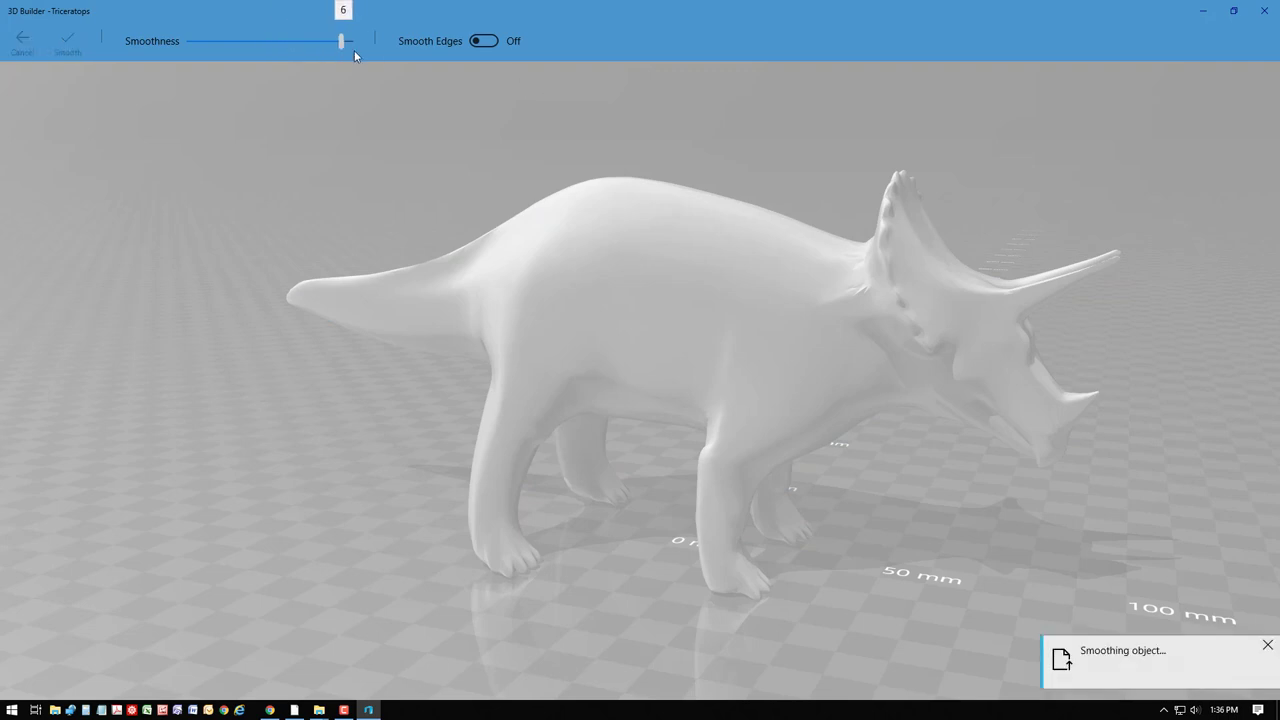
click(69, 48)
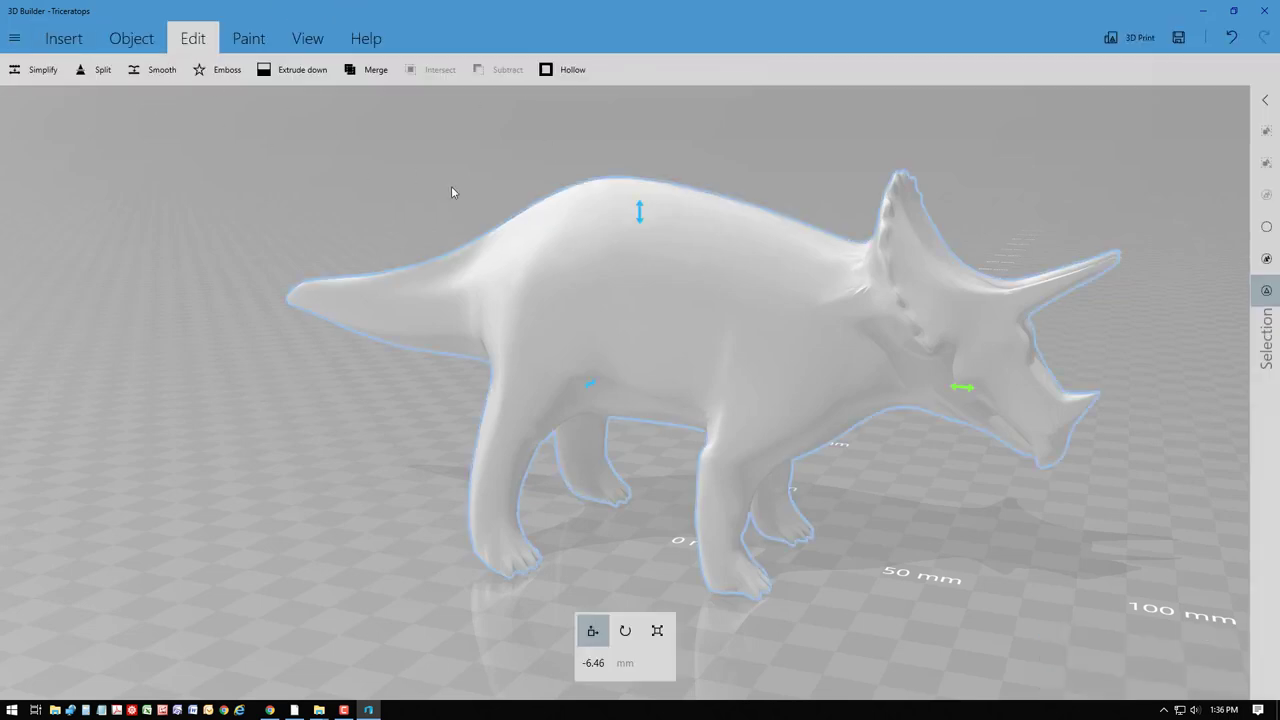
drag(860, 374, 729, 391)
drag(818, 430, 824, 504)
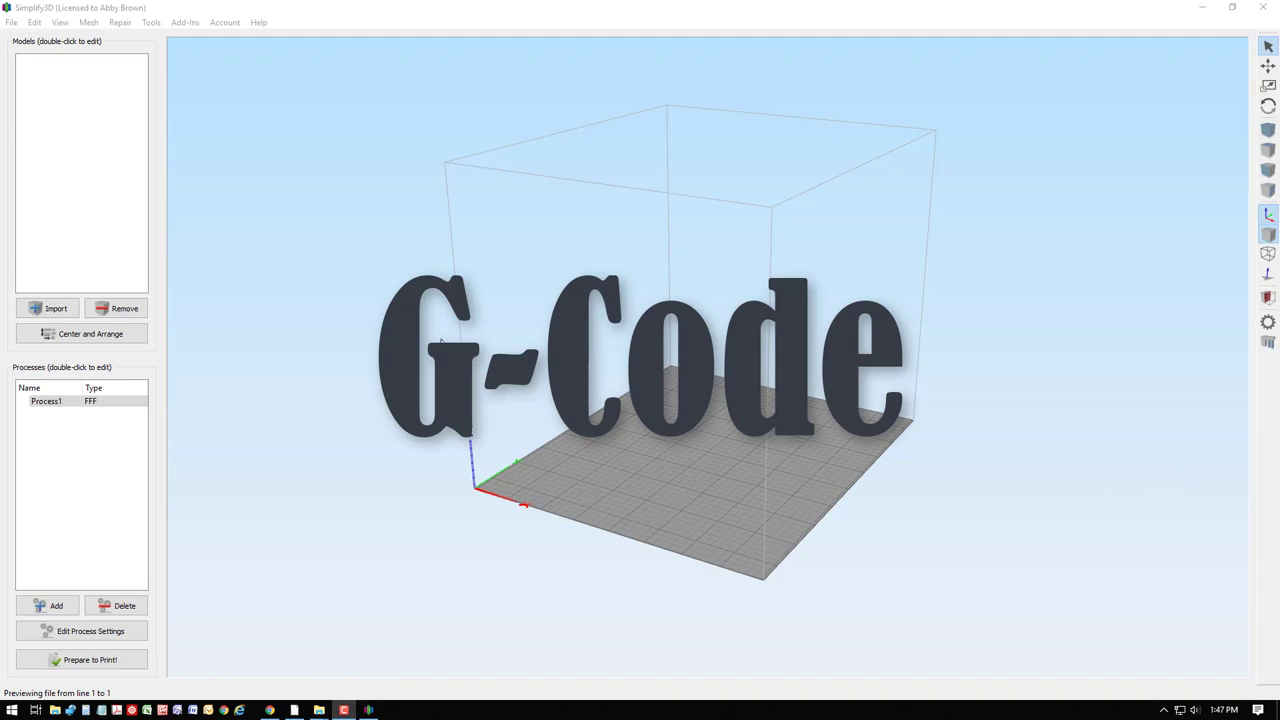
- Import Triceratops.stl onto the Simplify3D build plate and view it from the side
click(54, 308)
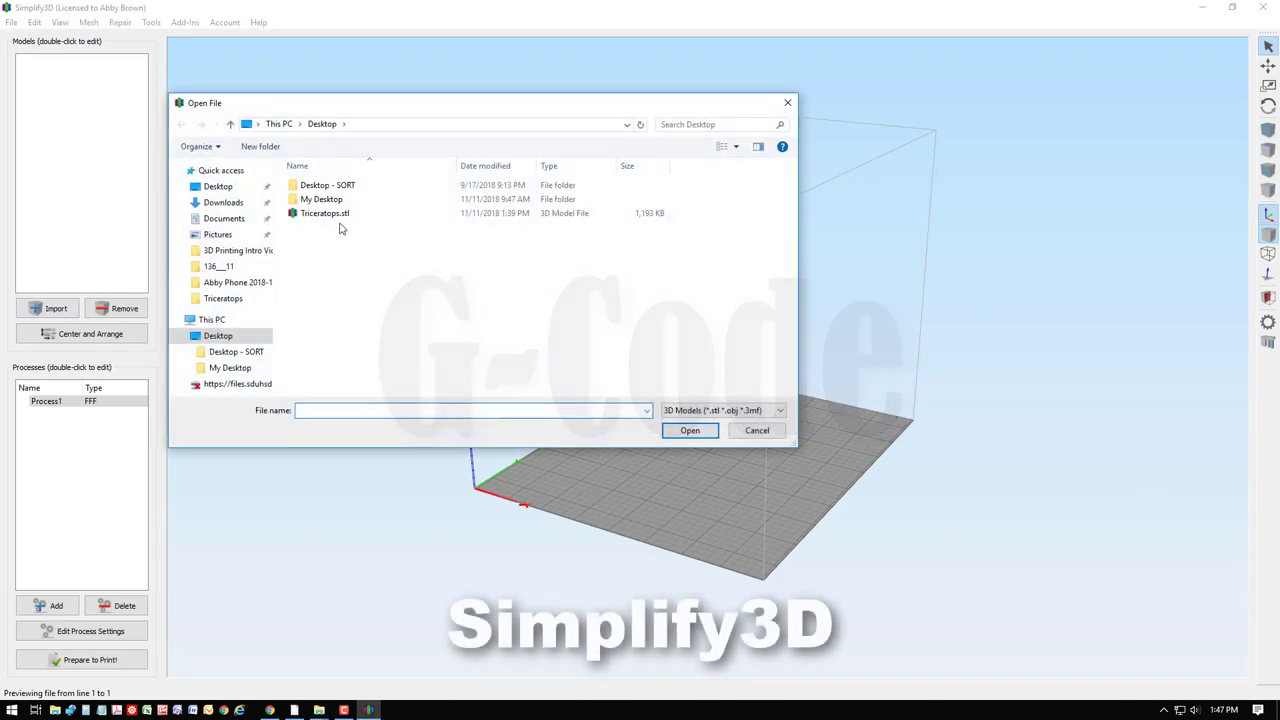
click(325, 213)
click(690, 430)
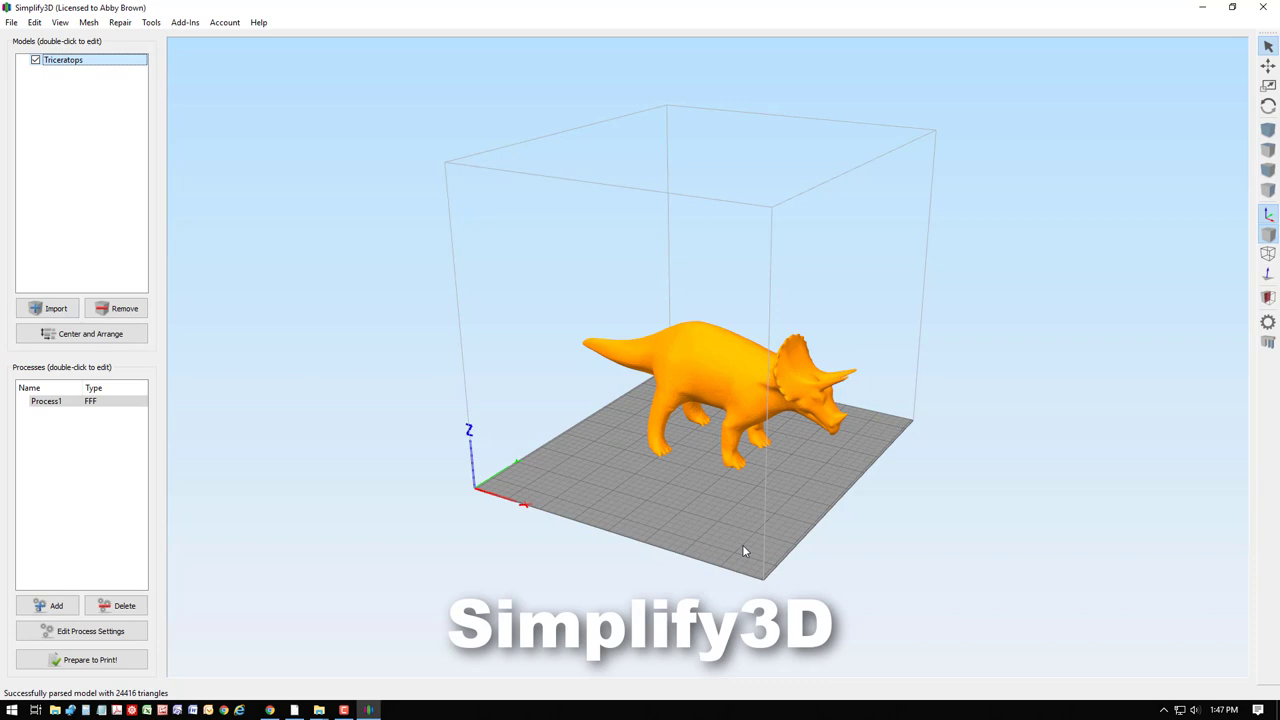
drag(743, 549, 665, 530)
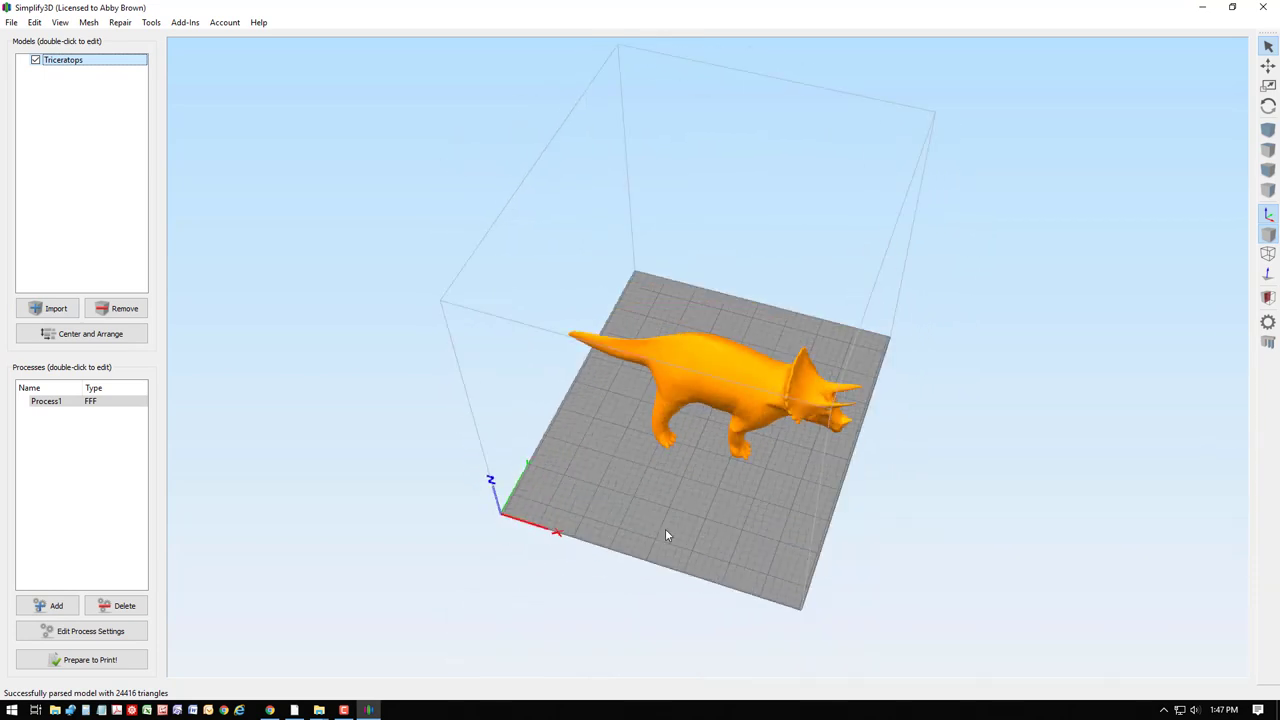
- Set the triceratops scale to 50% and its Z rotation to 180°
double_click(722, 370)
drag(1212, 207, 1183, 207)
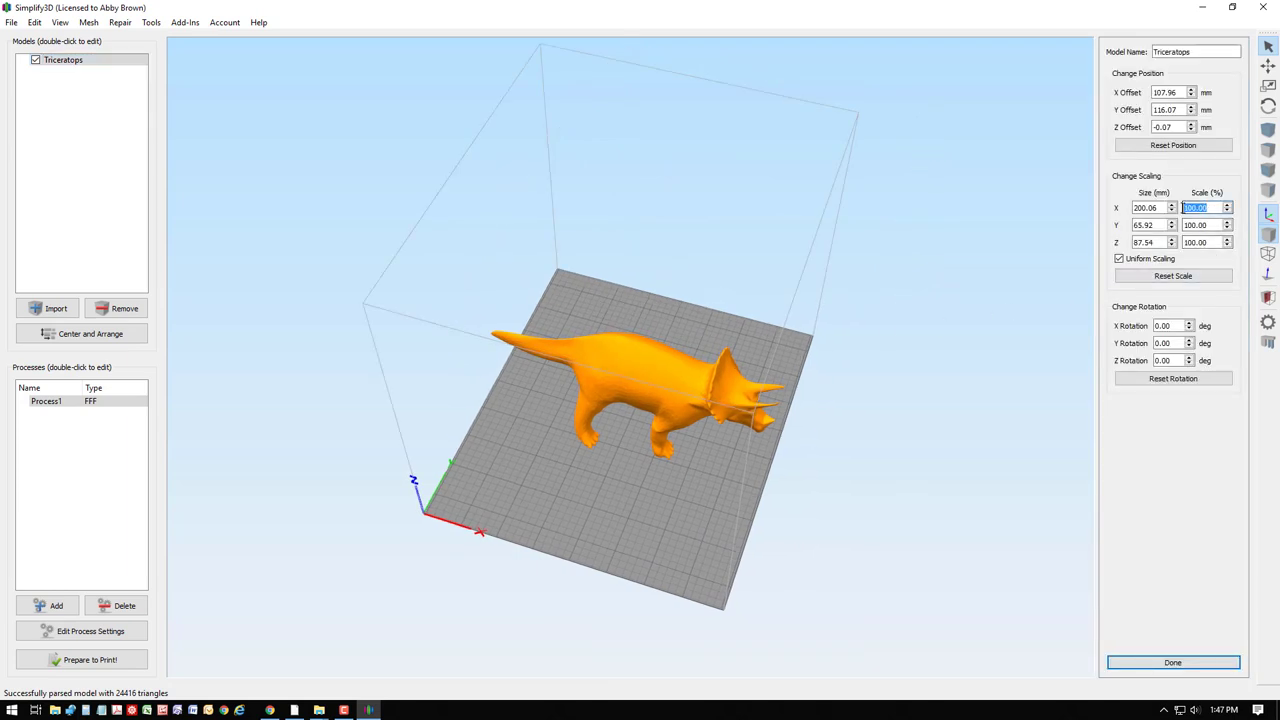
text(50)
key(Return)
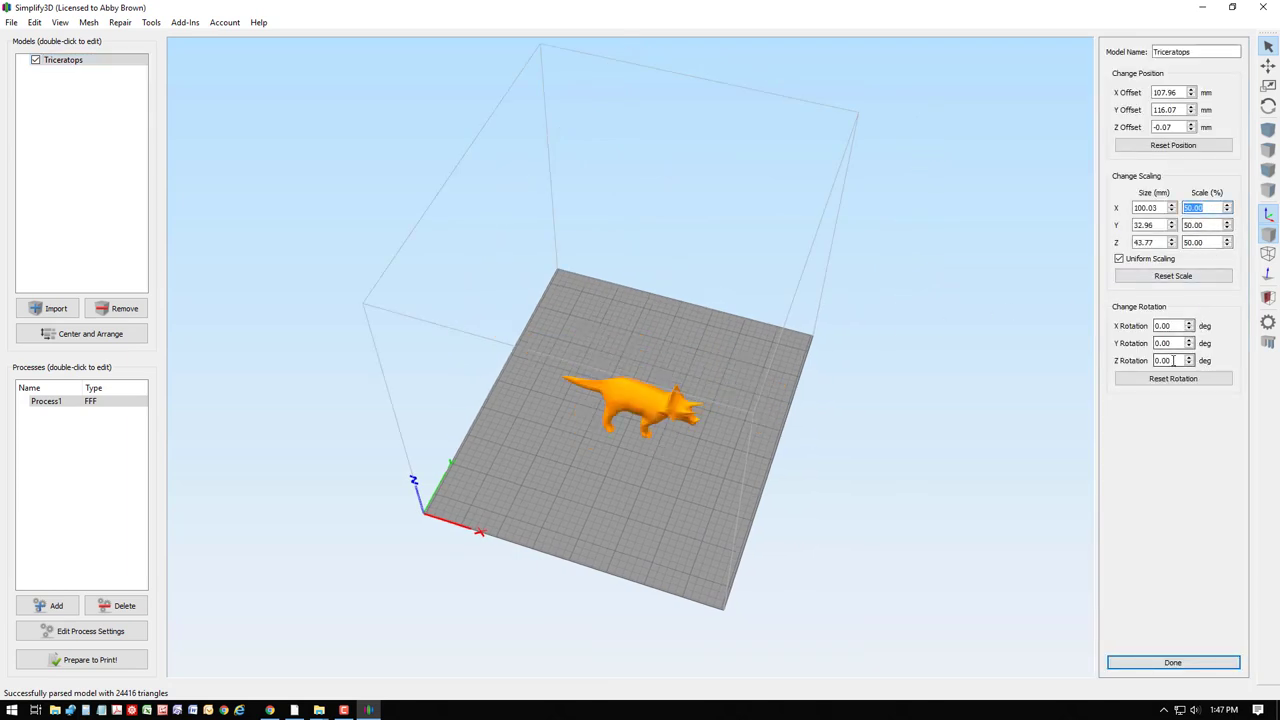
drag(1174, 361, 1151, 369)
text(180)
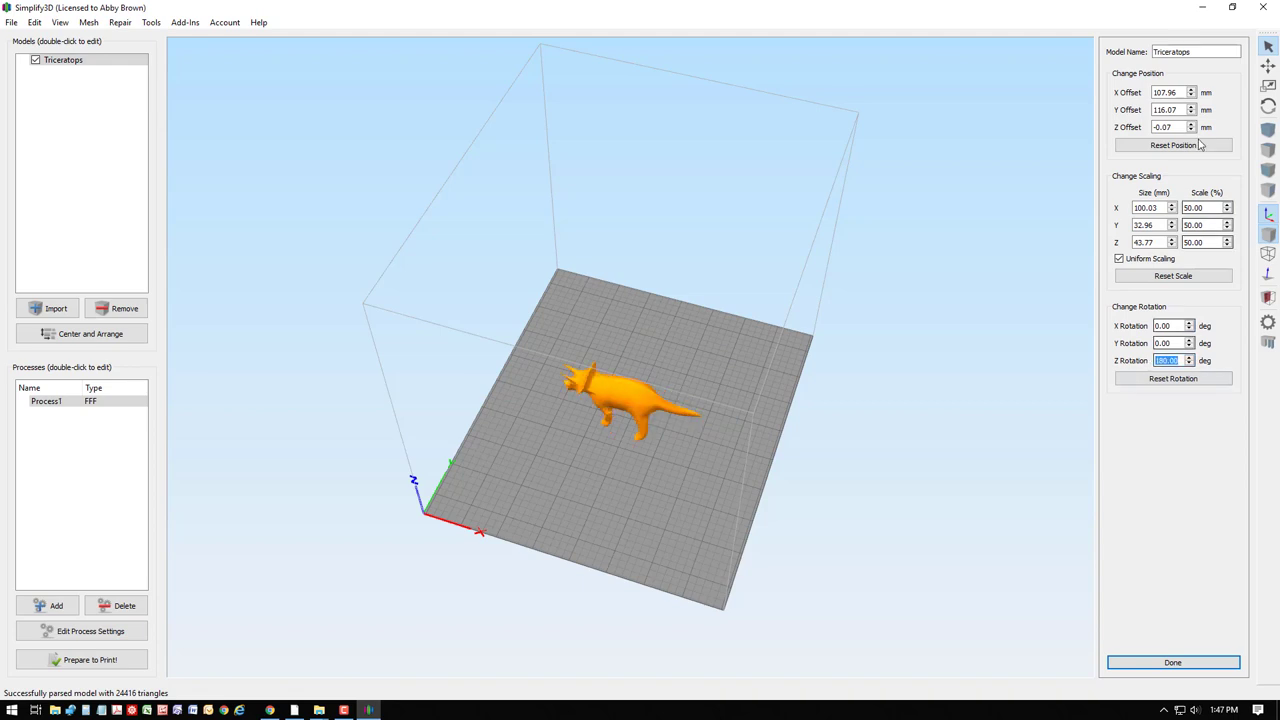
- Set the model's Y offset to 50 mm and reselect it from a low front view
drag(1182, 110, 1158, 112)
text(25)
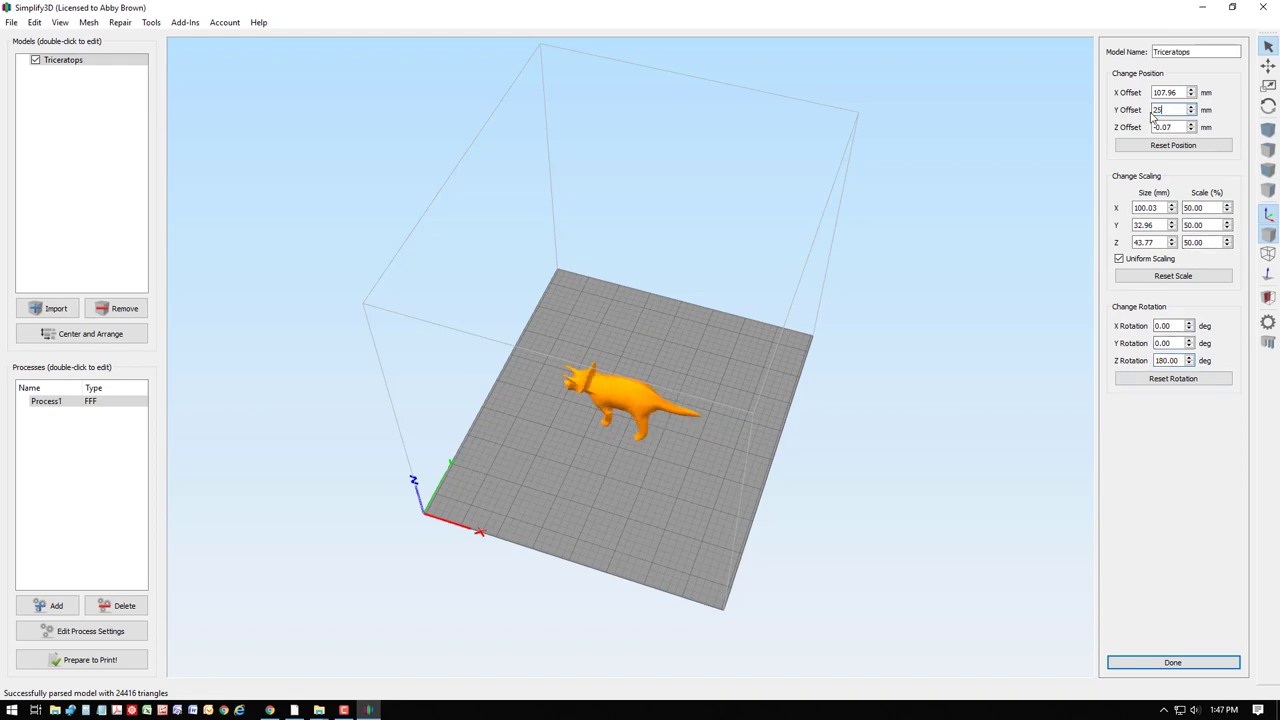
key(Return)
text(50)
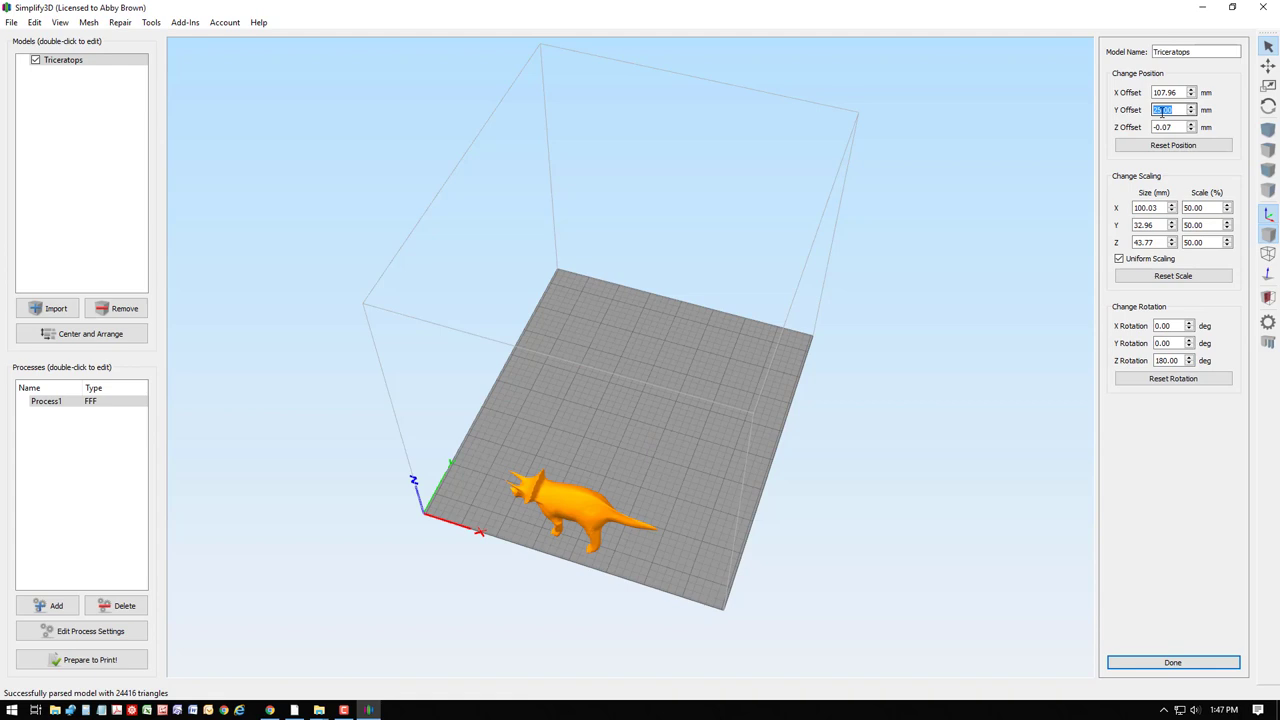
key(Return)
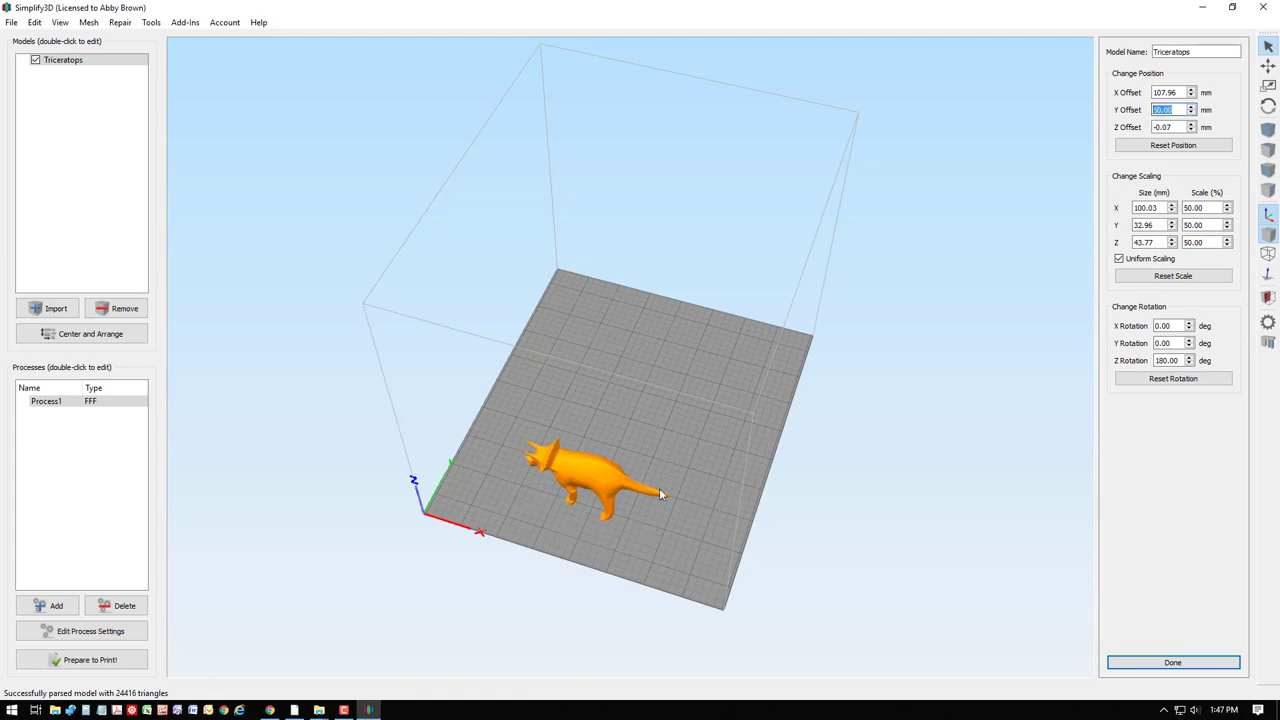
scroll(606, 539, up, 5)
drag(649, 420, 621, 421)
click(633, 445)
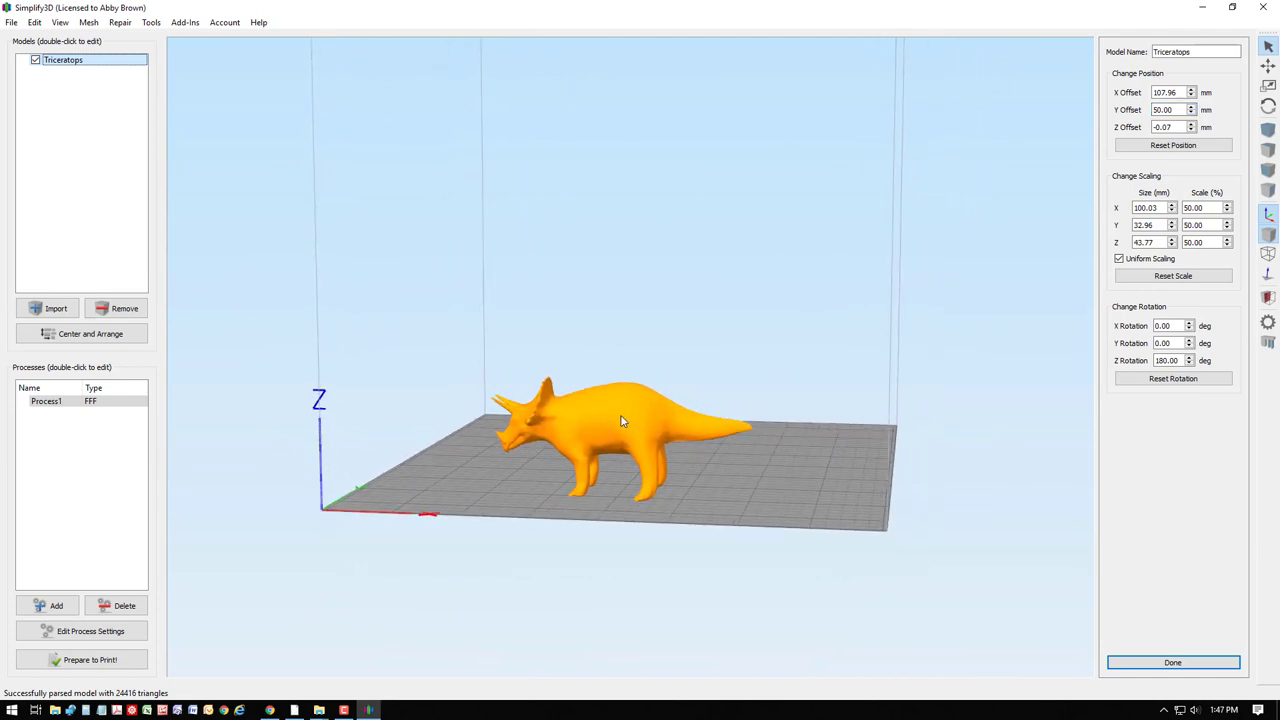
double_click(47, 401)
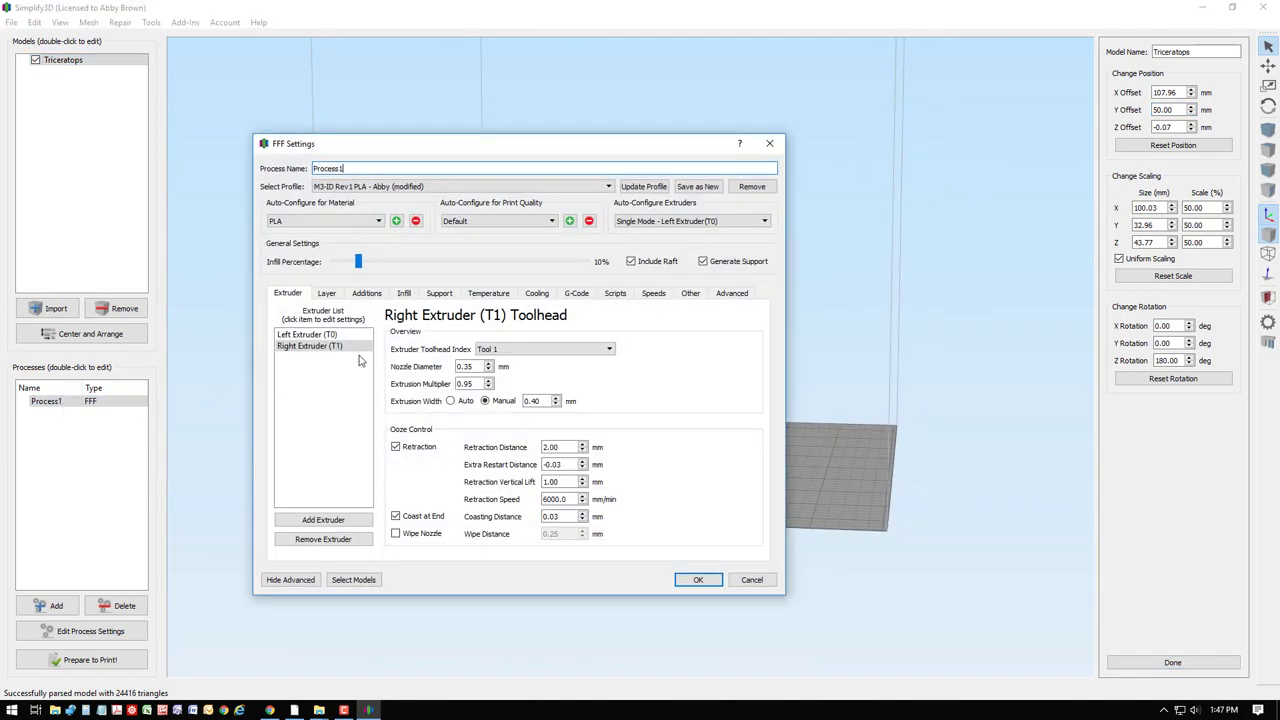
click(326, 293)
click(366, 293)
click(403, 293)
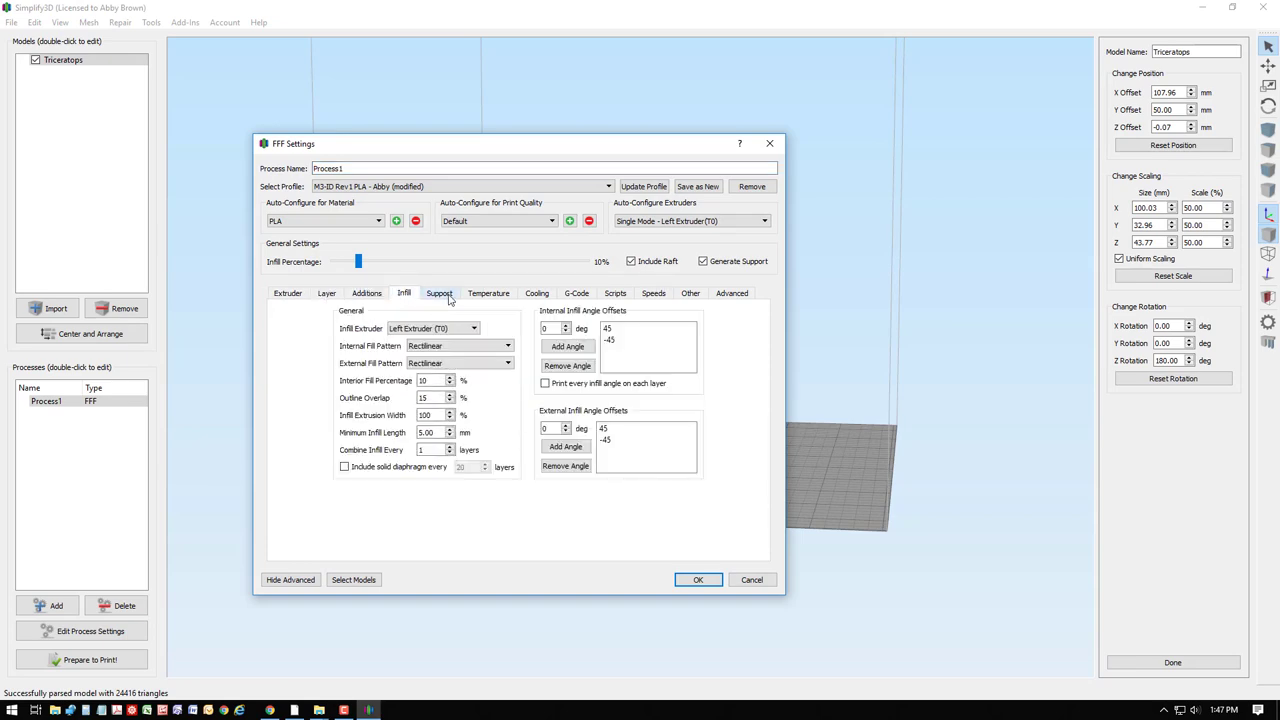
click(445, 295)
click(488, 294)
click(537, 294)
click(576, 294)
click(612, 296)
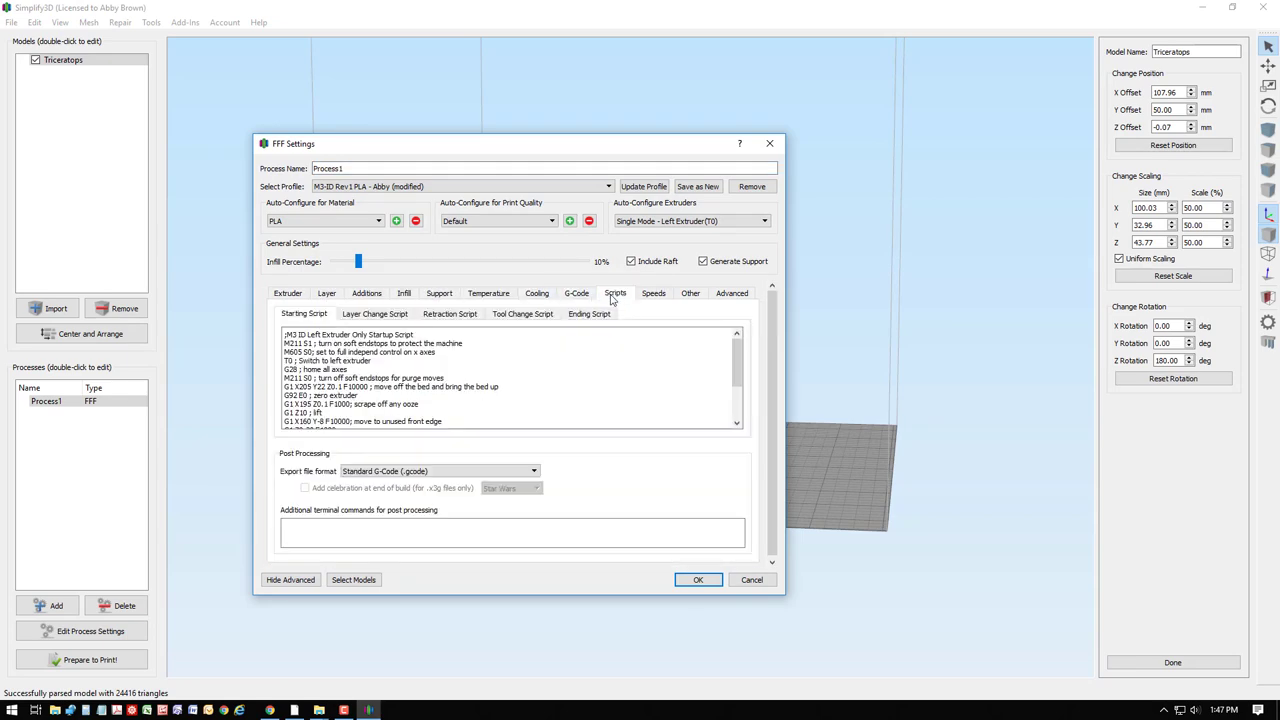
click(653, 294)
click(690, 294)
click(733, 295)
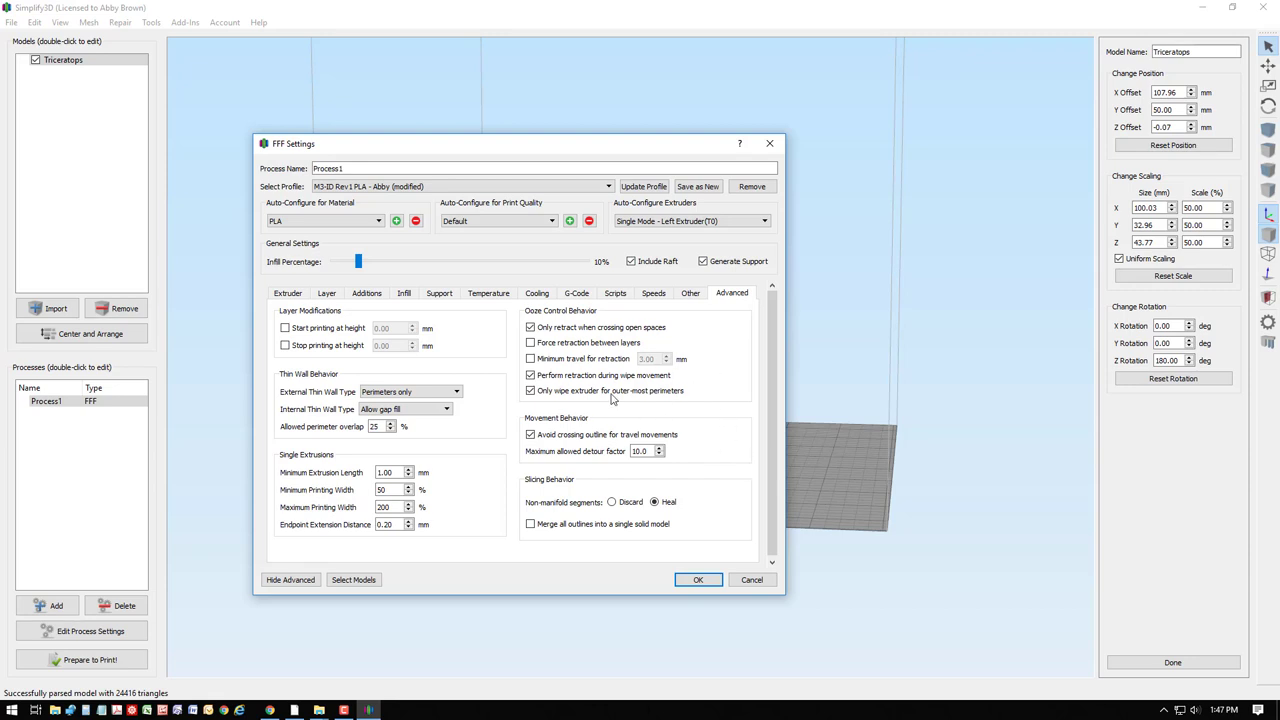
click(489, 294)
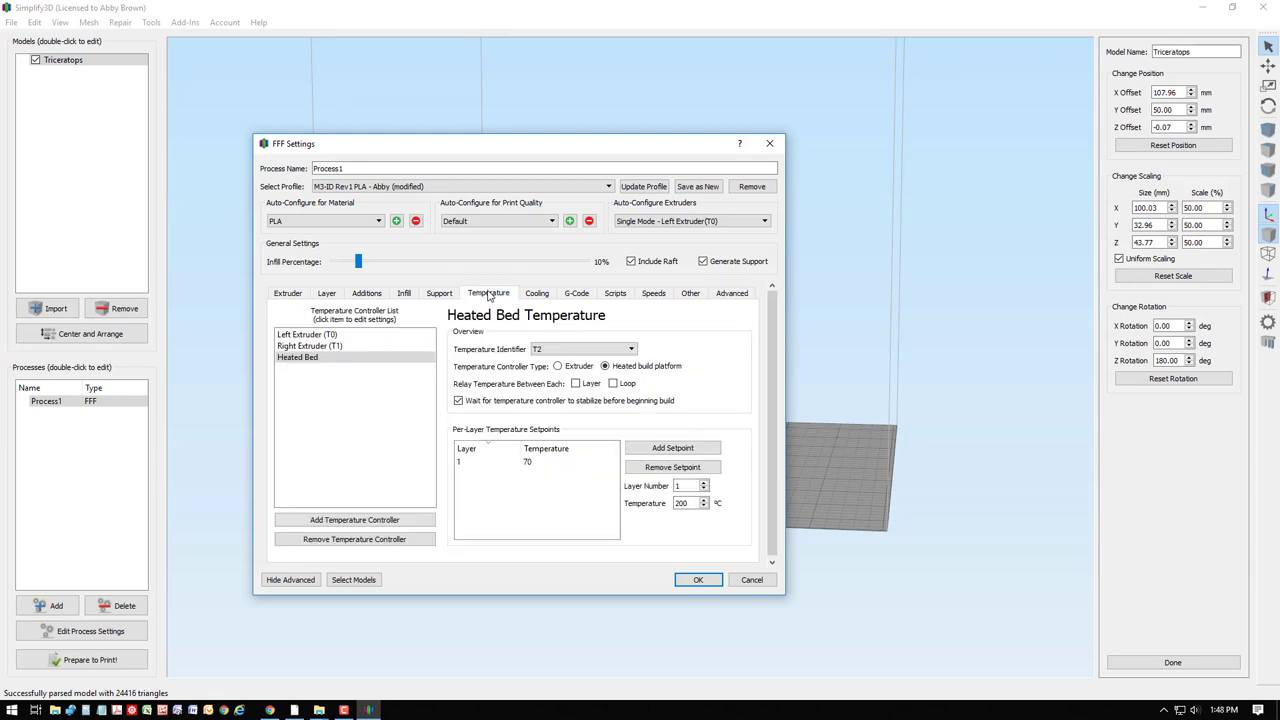
click(331, 295)
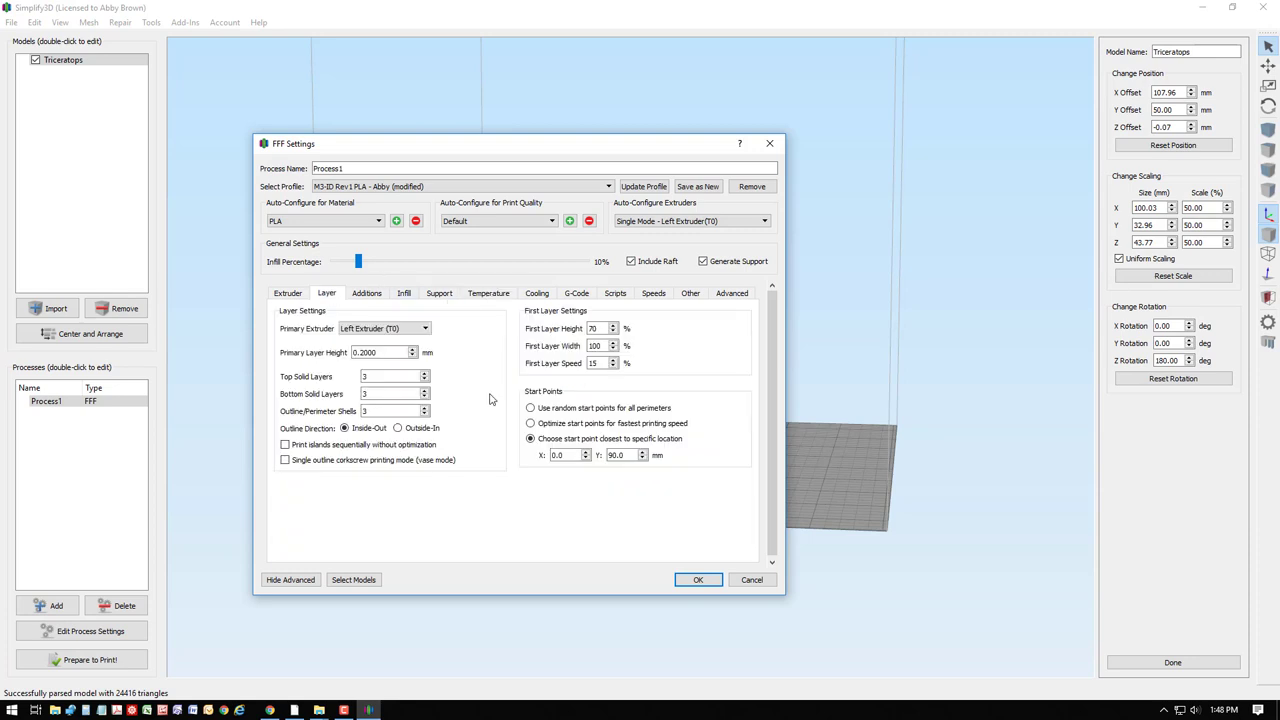
click(356, 352)
click(368, 294)
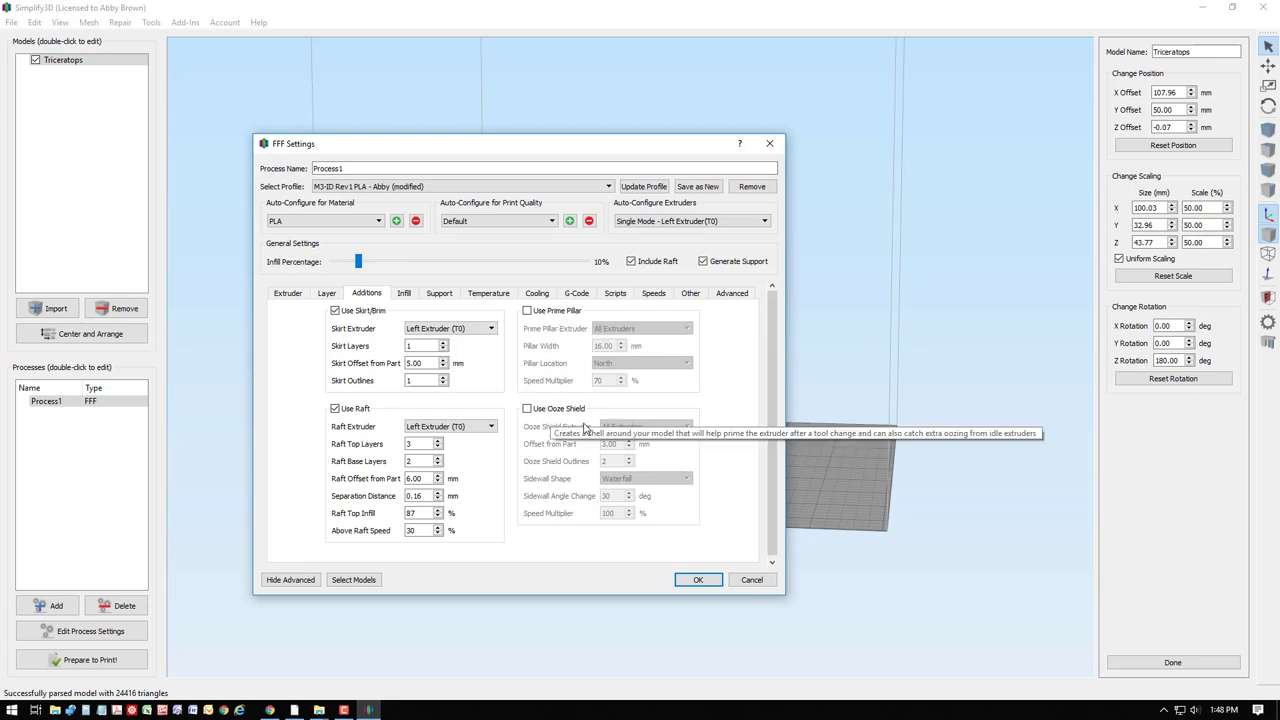
click(405, 295)
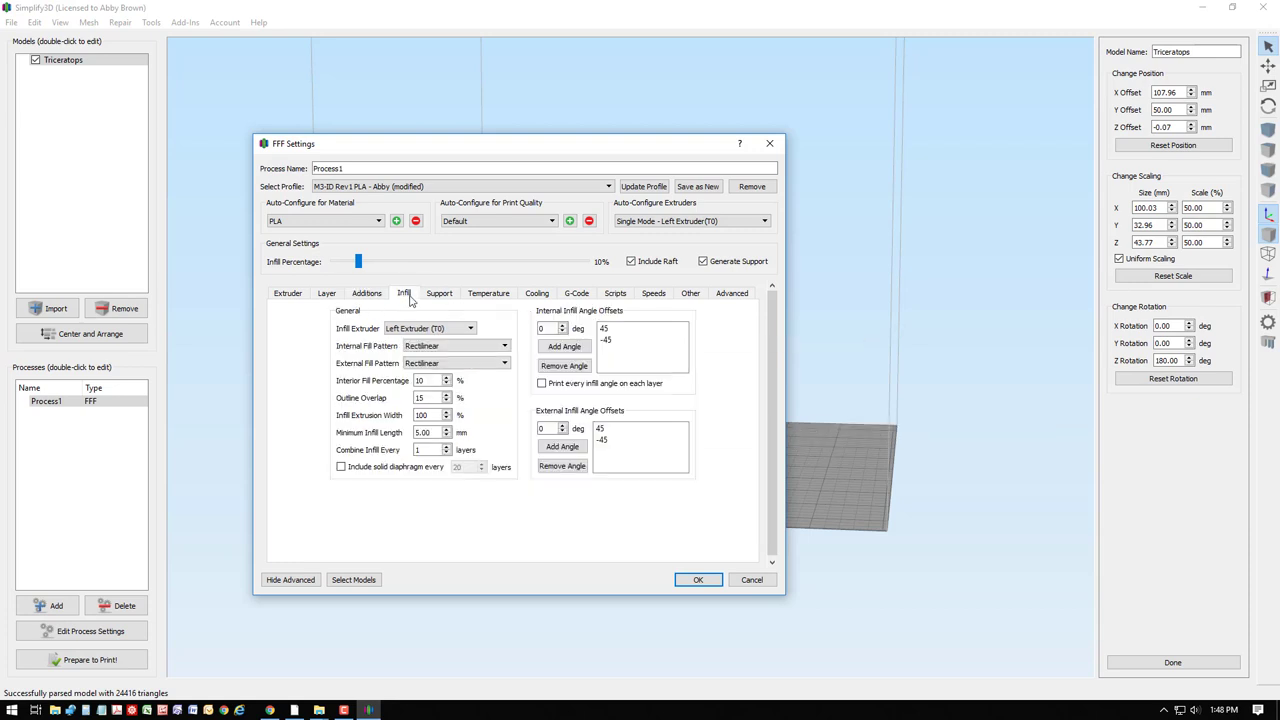
click(500, 346)
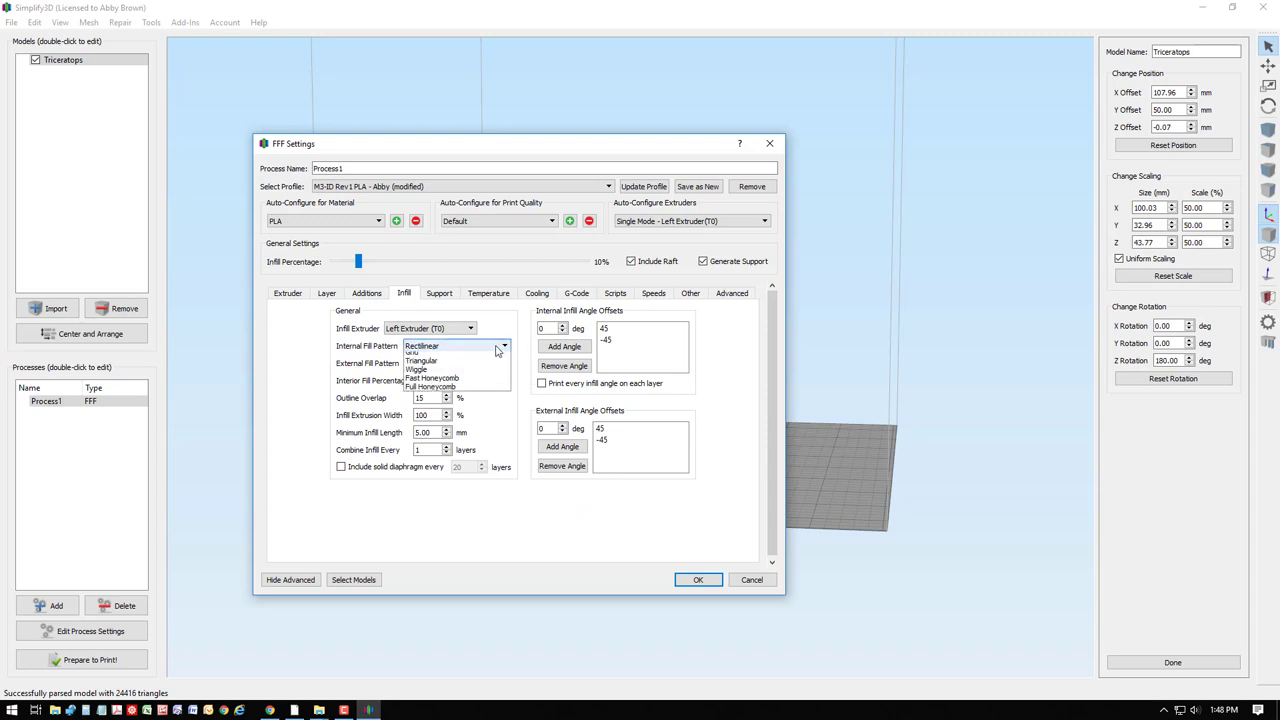
click(463, 346)
click(463, 346)
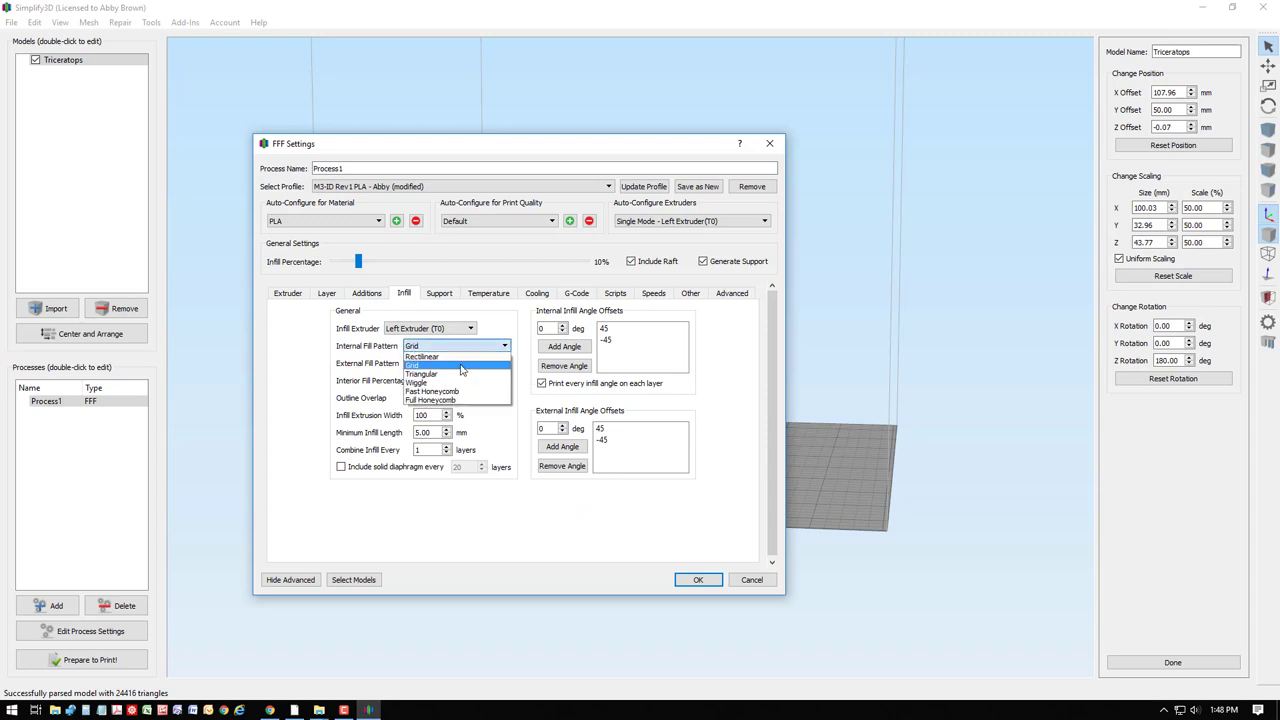
click(463, 358)
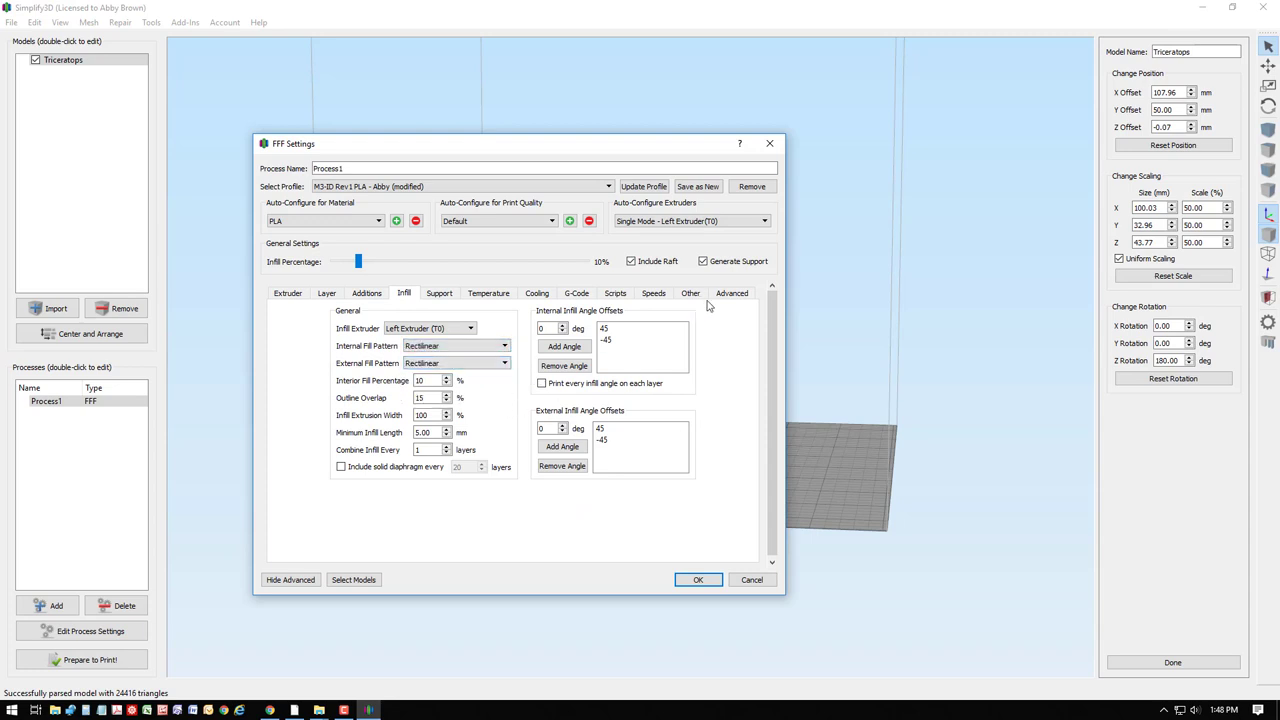
click(500, 298)
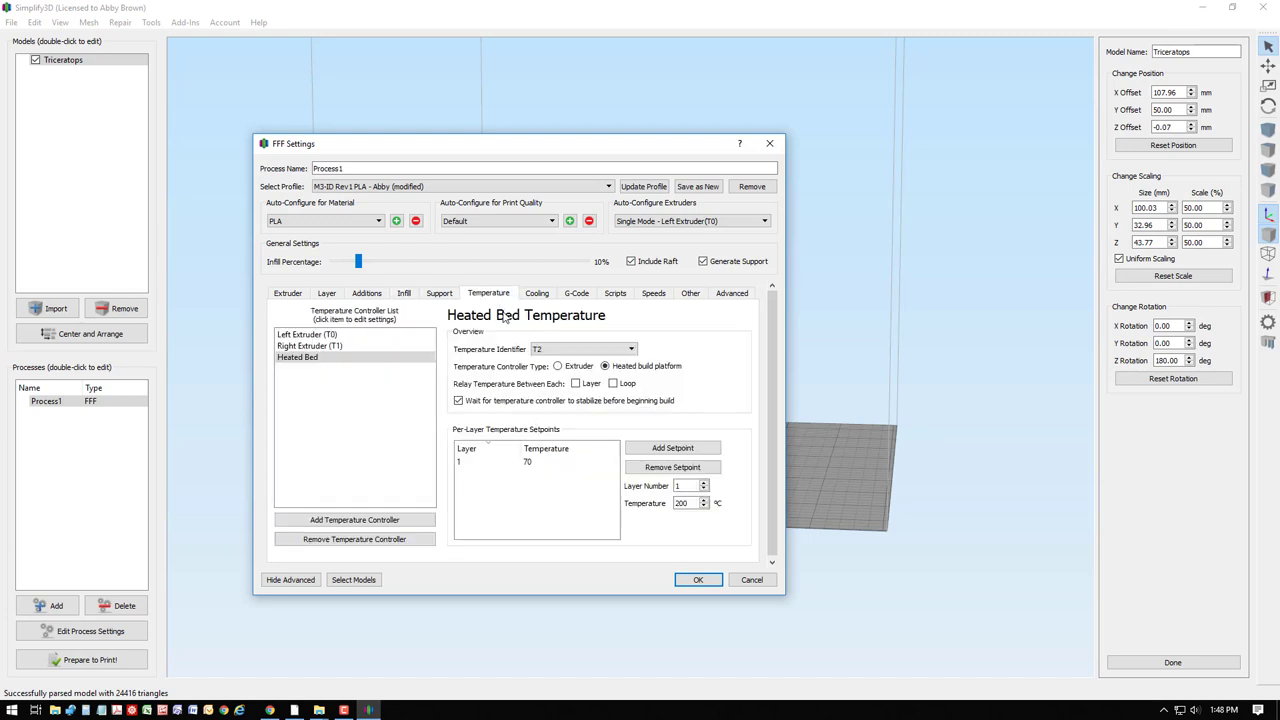
click(711, 297)
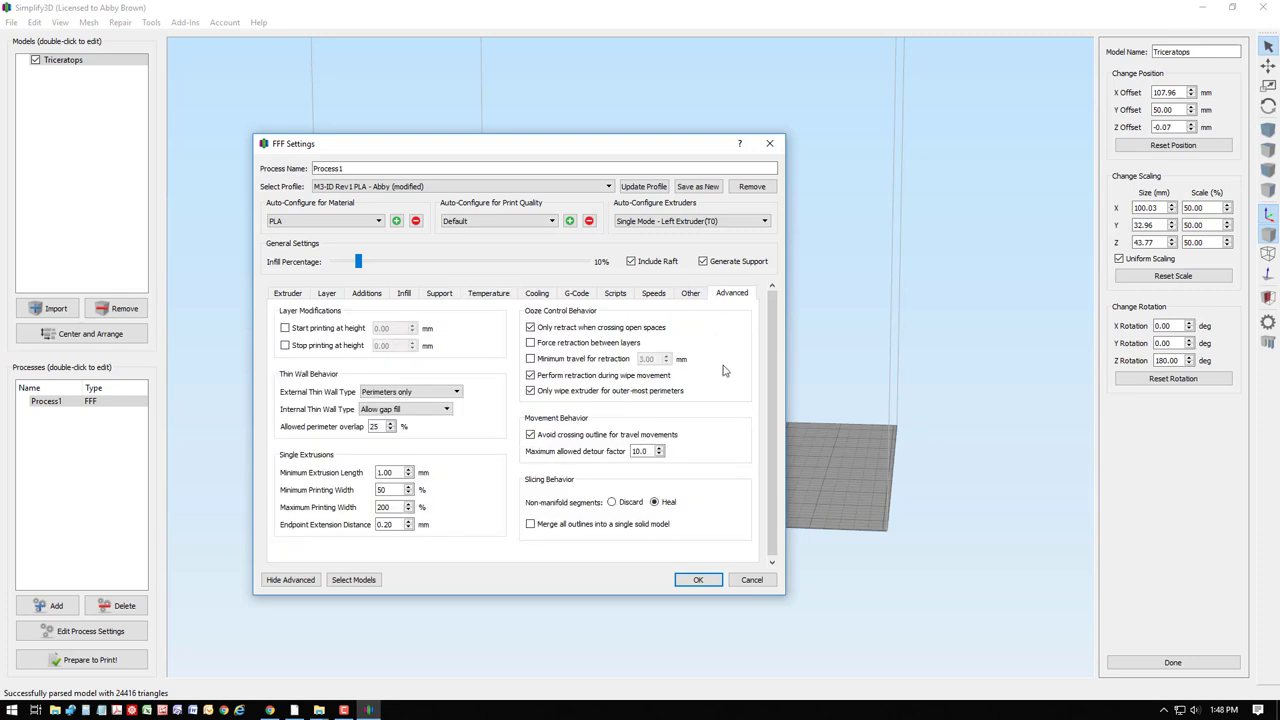
click(749, 581)
drag(644, 497, 592, 511)
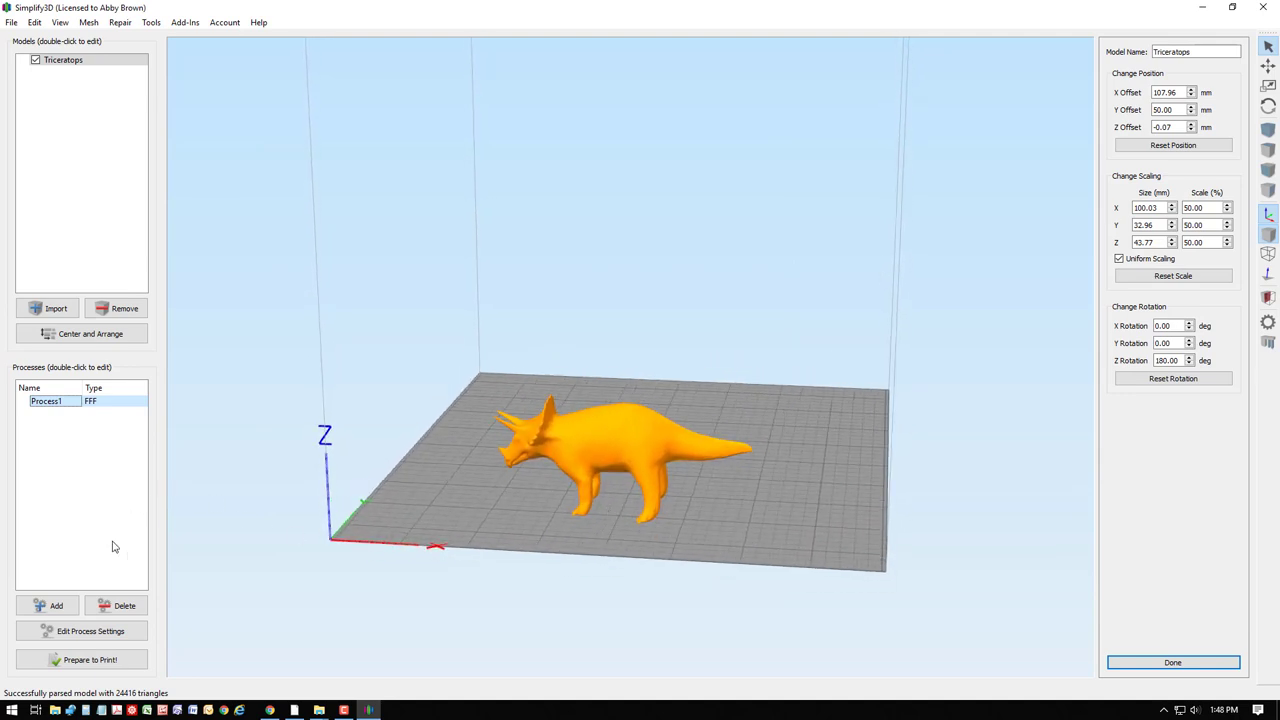
click(89, 660)
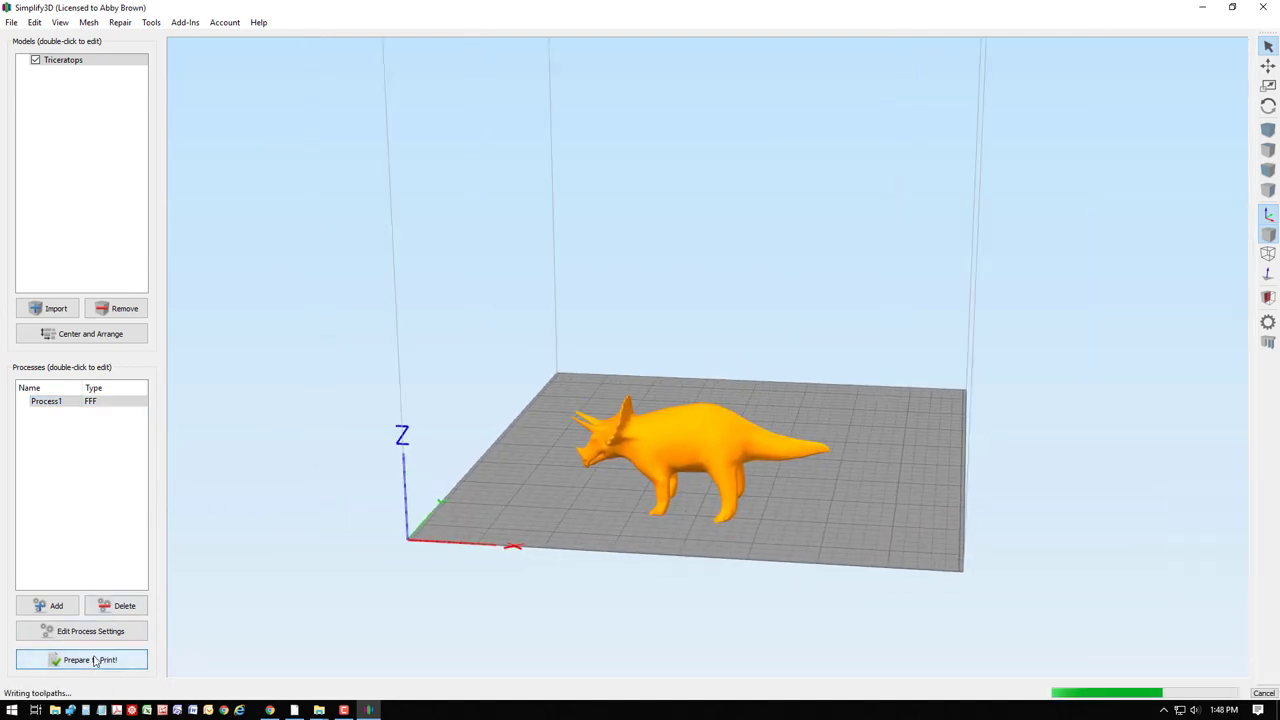
scroll(690, 540, up, 5)
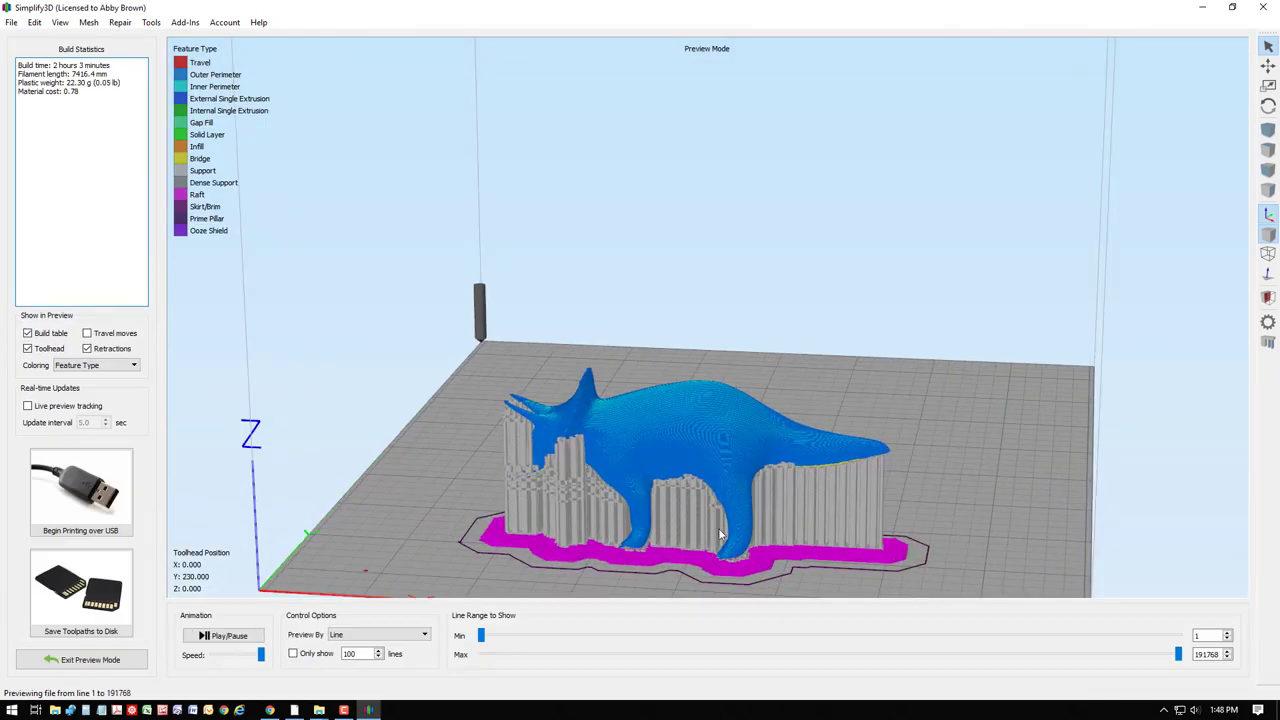
scroll(736, 409, up, 3)
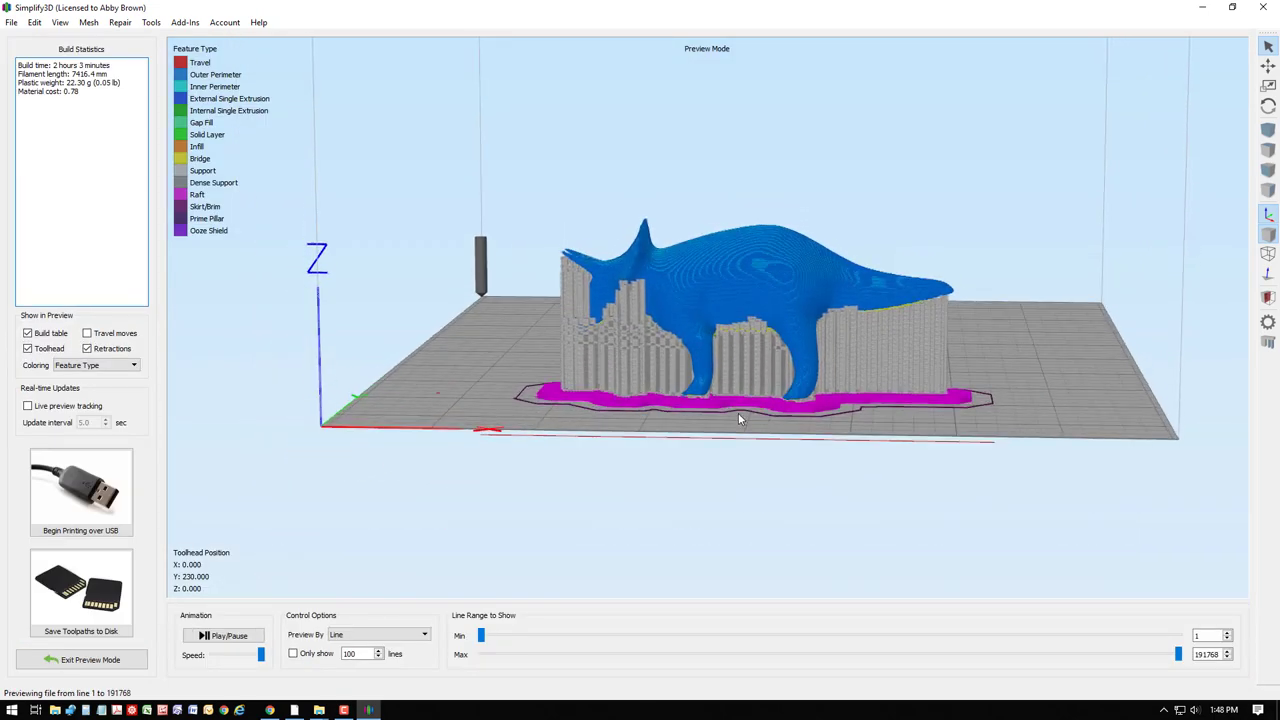
scroll(760, 462, up, 2)
drag(950, 466, 930, 512)
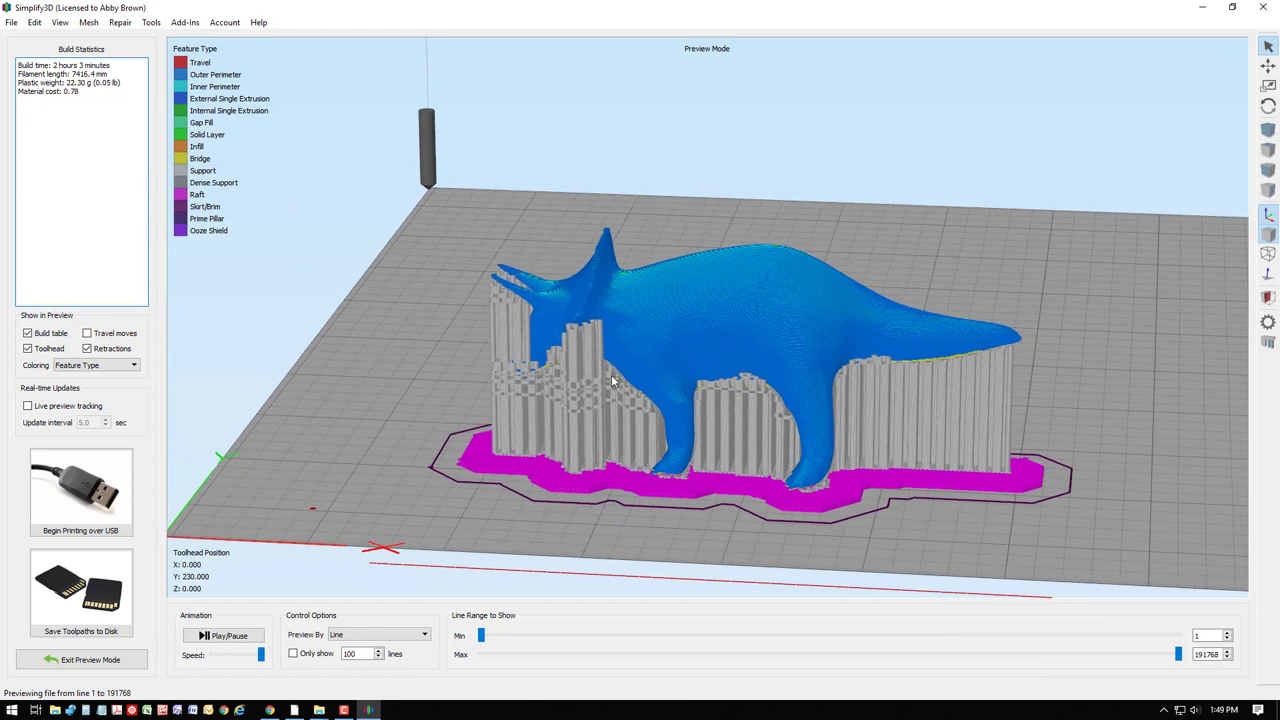
click(133, 366)
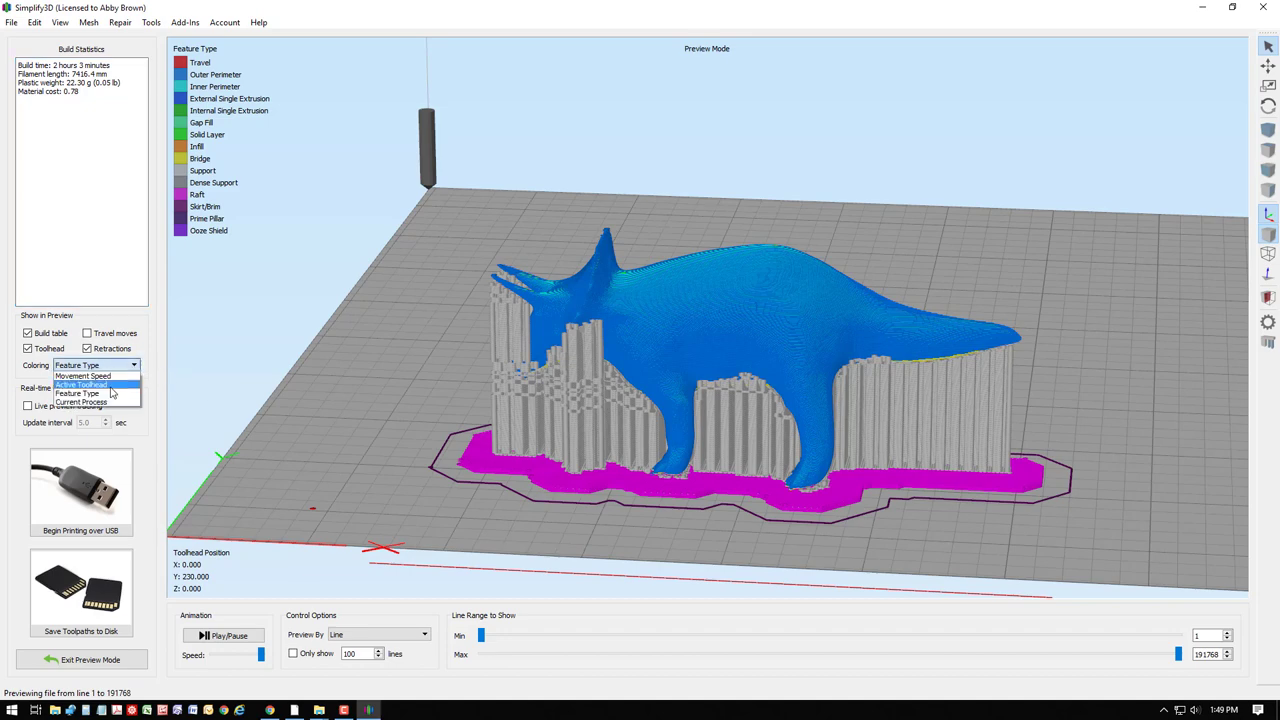
click(112, 386)
drag(742, 500, 780, 505)
click(116, 368)
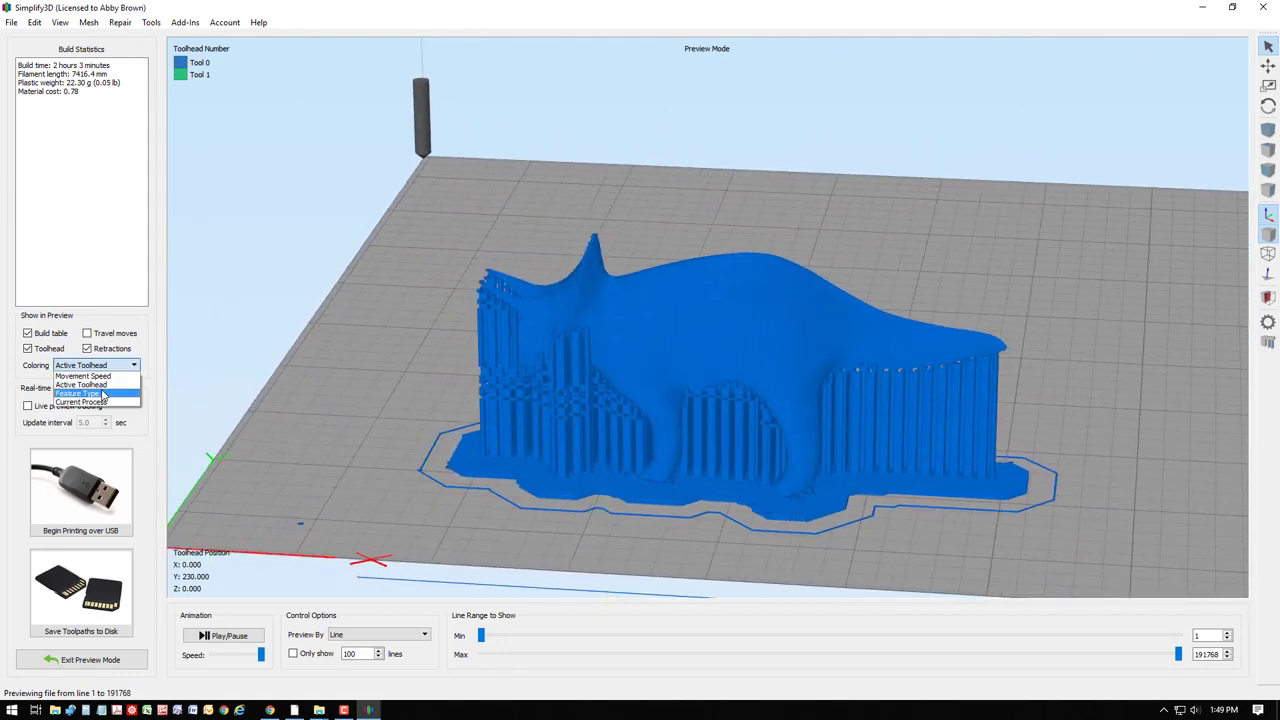
click(104, 397)
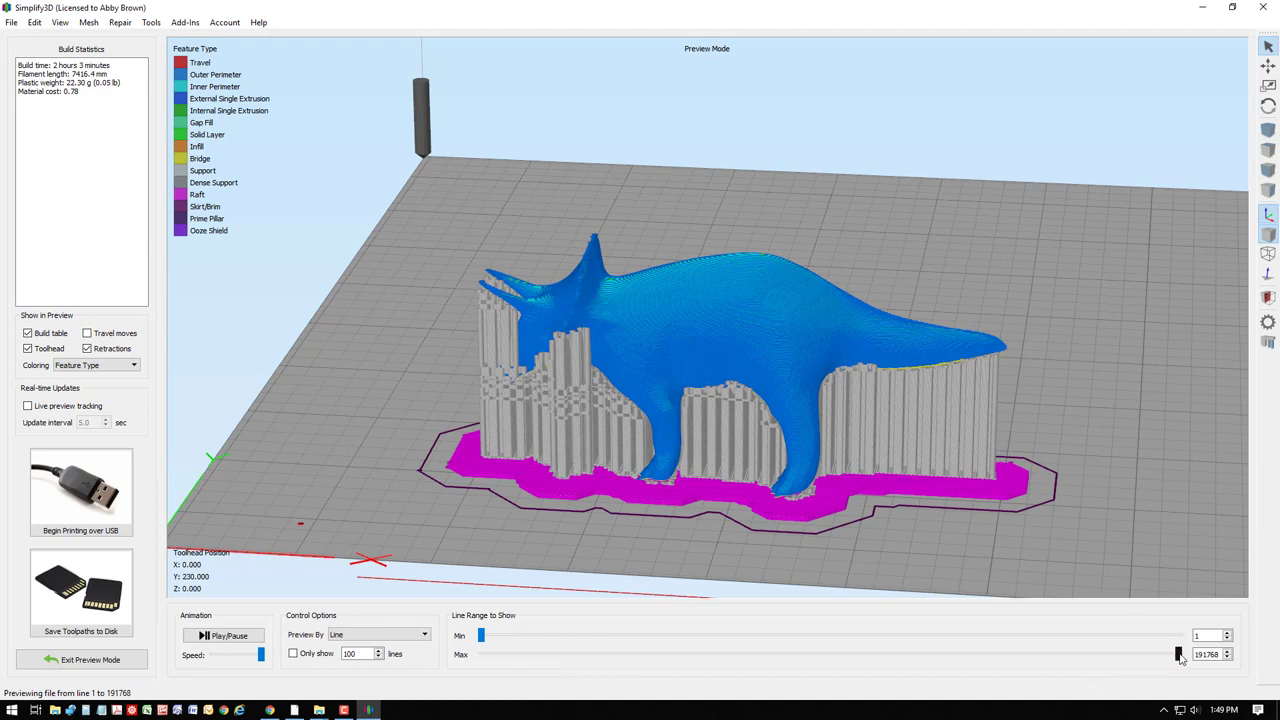
- Scrub the layer range up to the bridge layer and inspect the supports close up
drag(1178, 654, 922, 719)
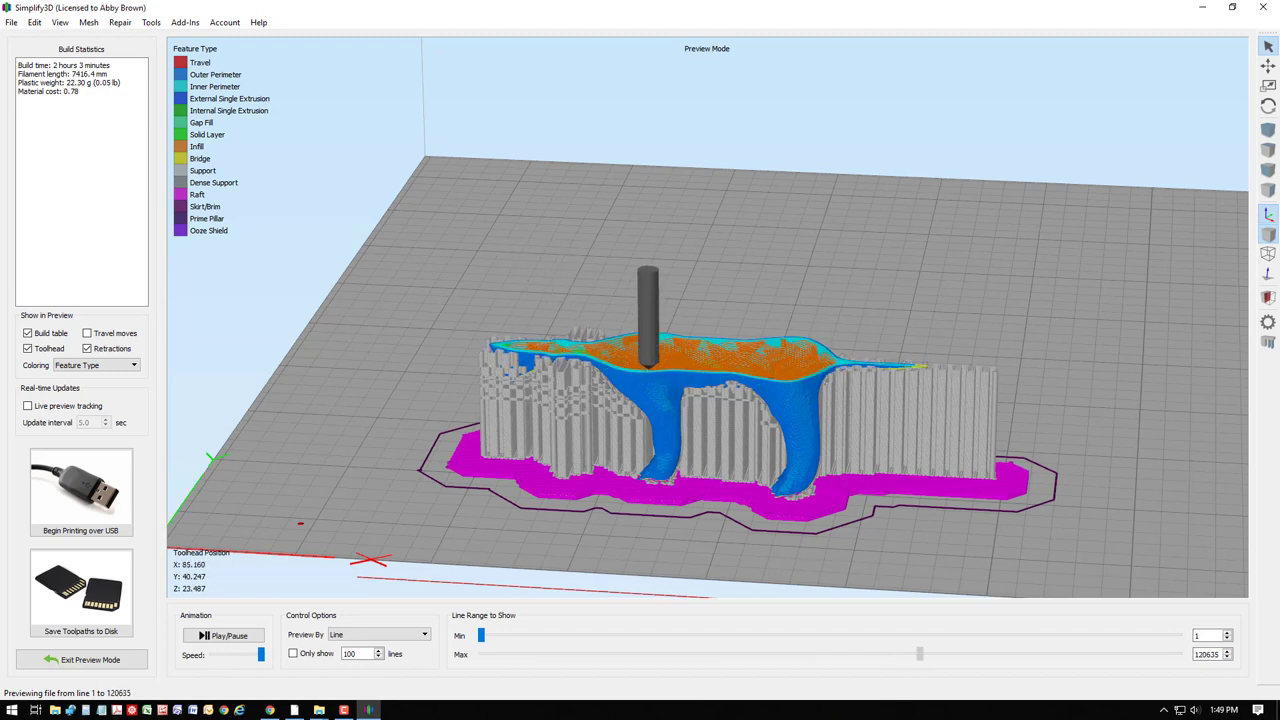
drag(919, 654, 1006, 654)
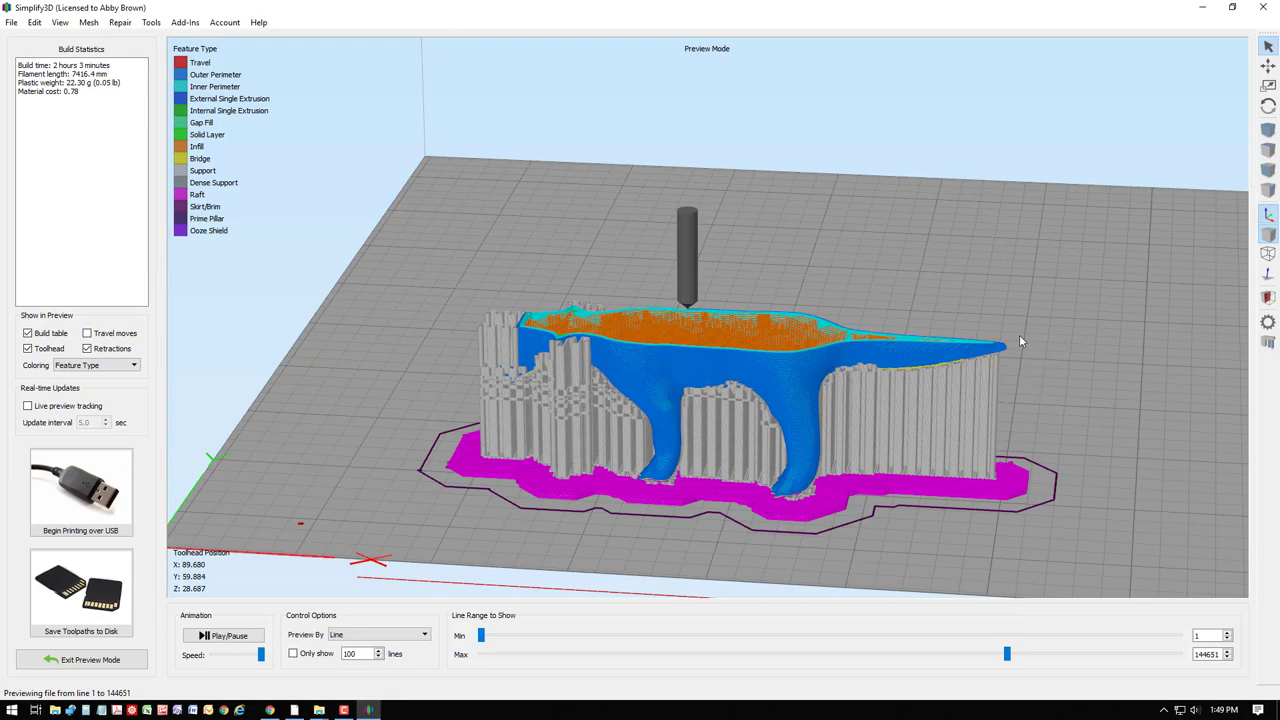
scroll(916, 428, up, 5)
drag(989, 468, 851, 388)
scroll(870, 395, up, 2)
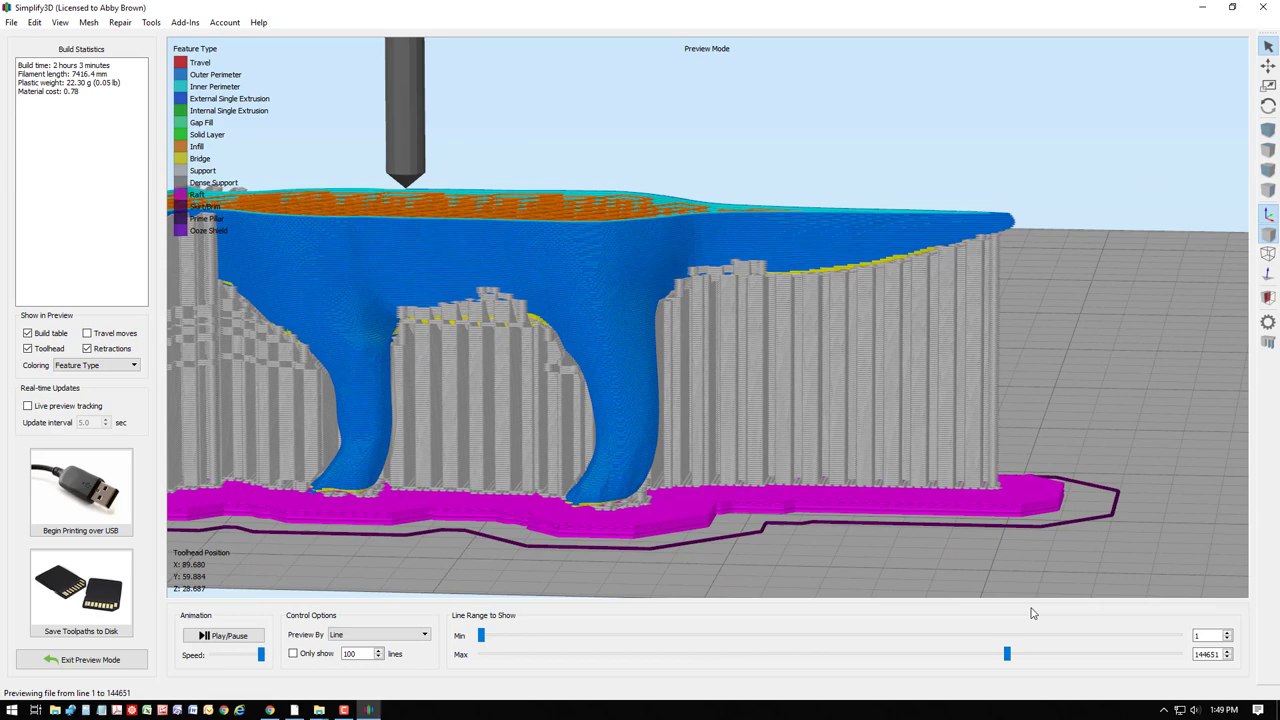
mouse_move(1007, 656)
mouse_down()
mouse_move(977, 657)
mouse_move(1011, 657)
mouse_up()
scroll(1059, 465, up, 1)
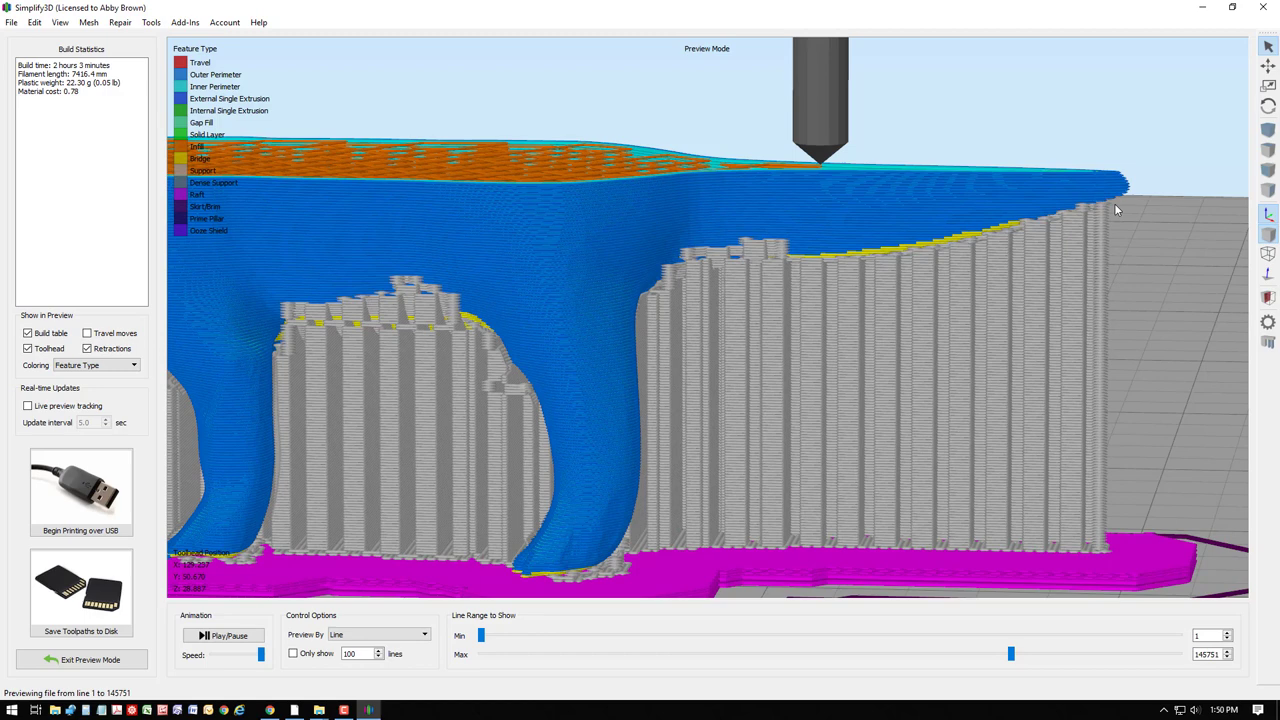
scroll(867, 455, down, 5)
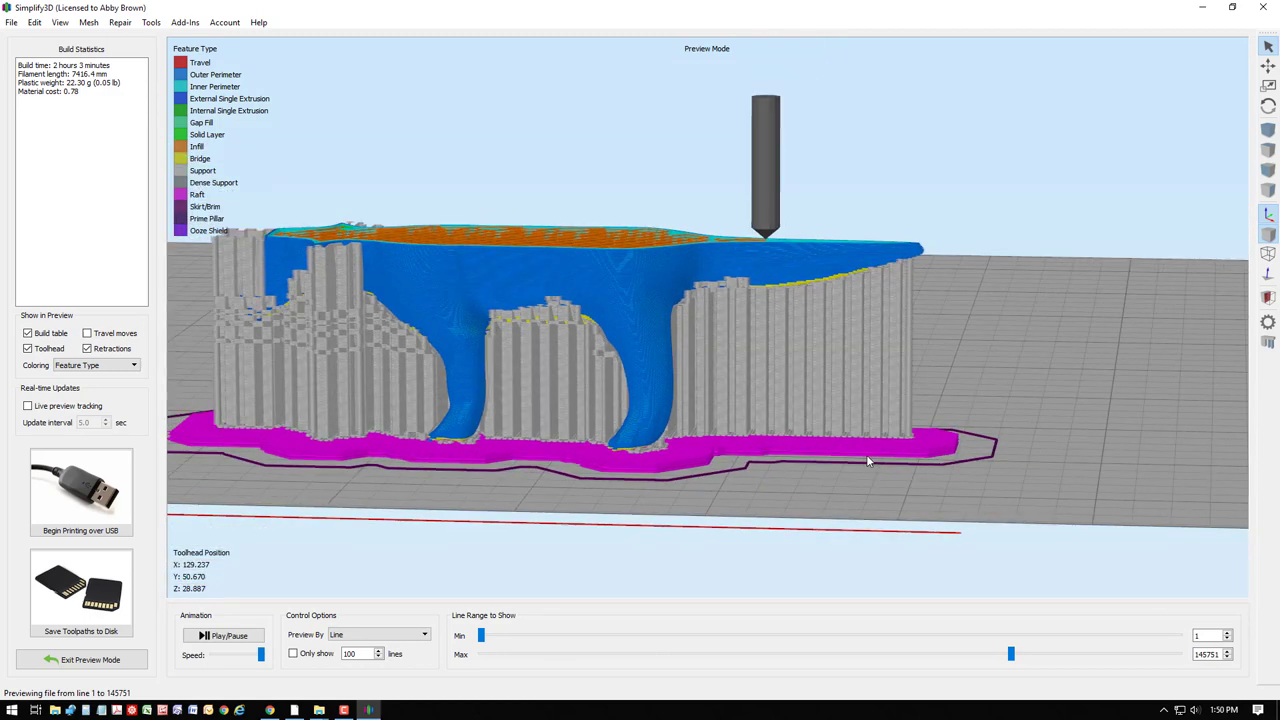
right_drag(612, 389, 689, 407)
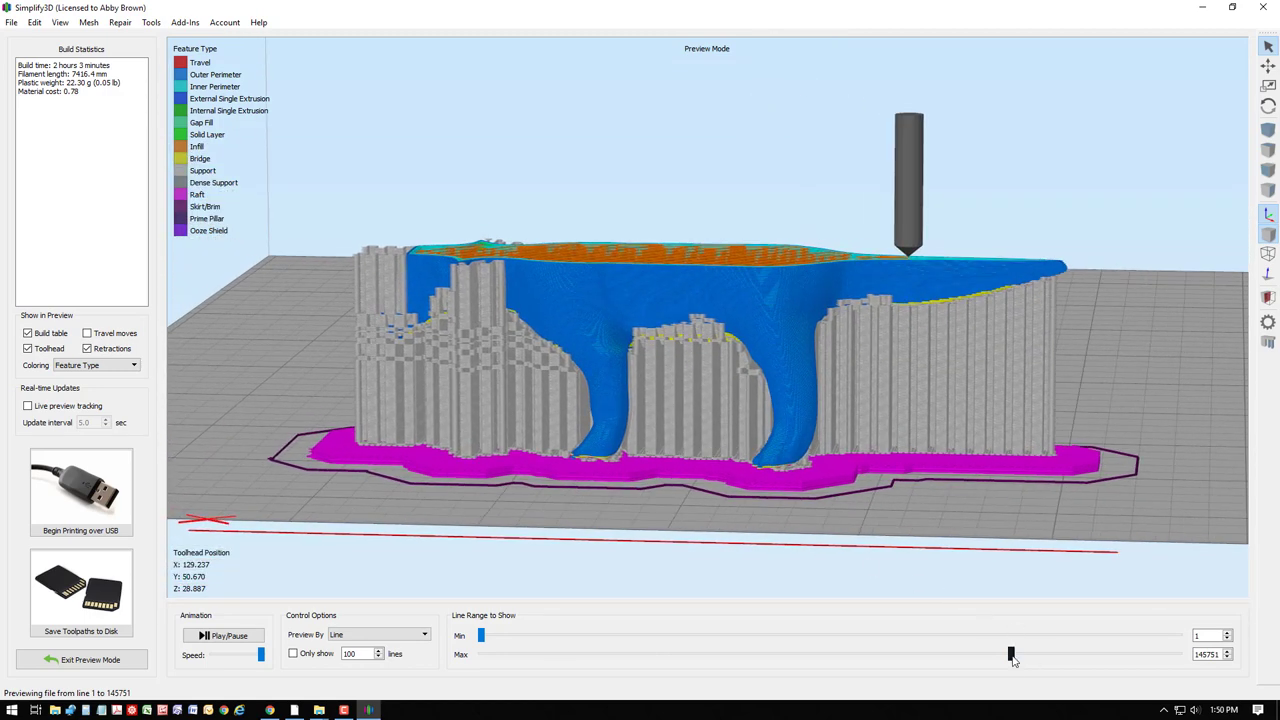
- Lower the preview to expose the orange infill and raft, then exit preview mode
drag(1010, 654, 1190, 690)
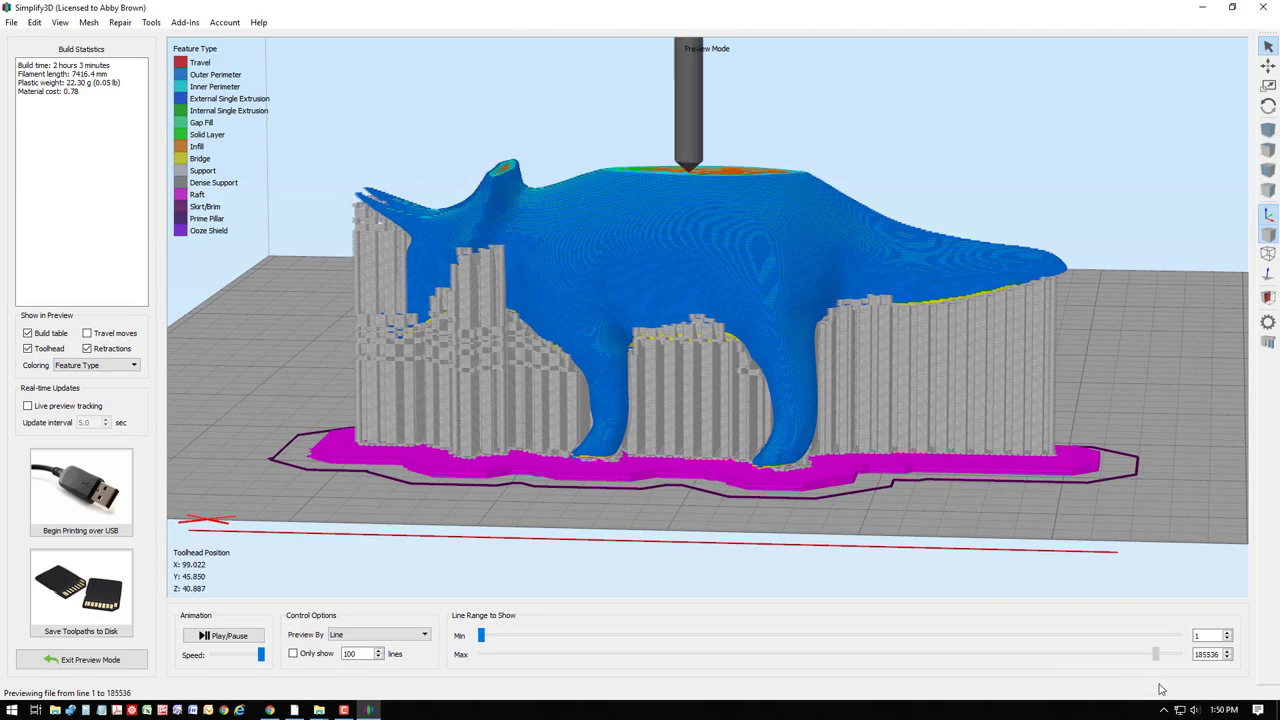
drag(900, 530, 826, 376)
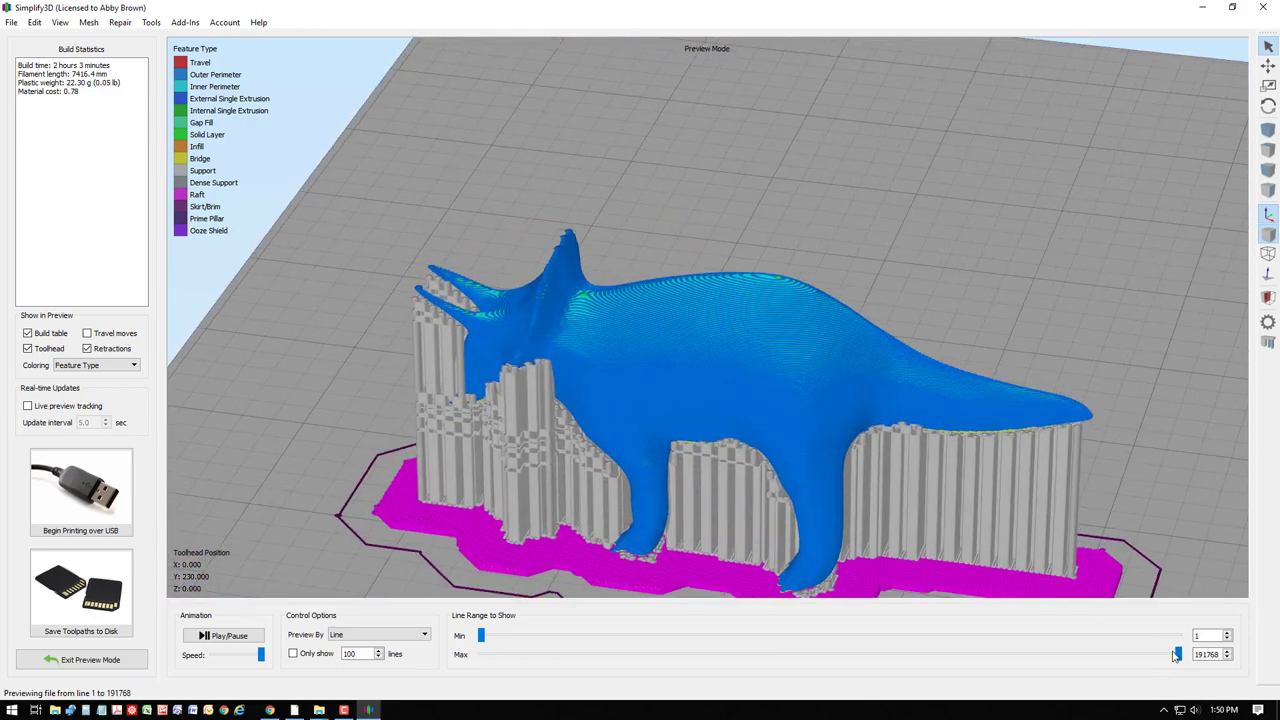
drag(1181, 655, 1050, 655)
drag(733, 375, 745, 248)
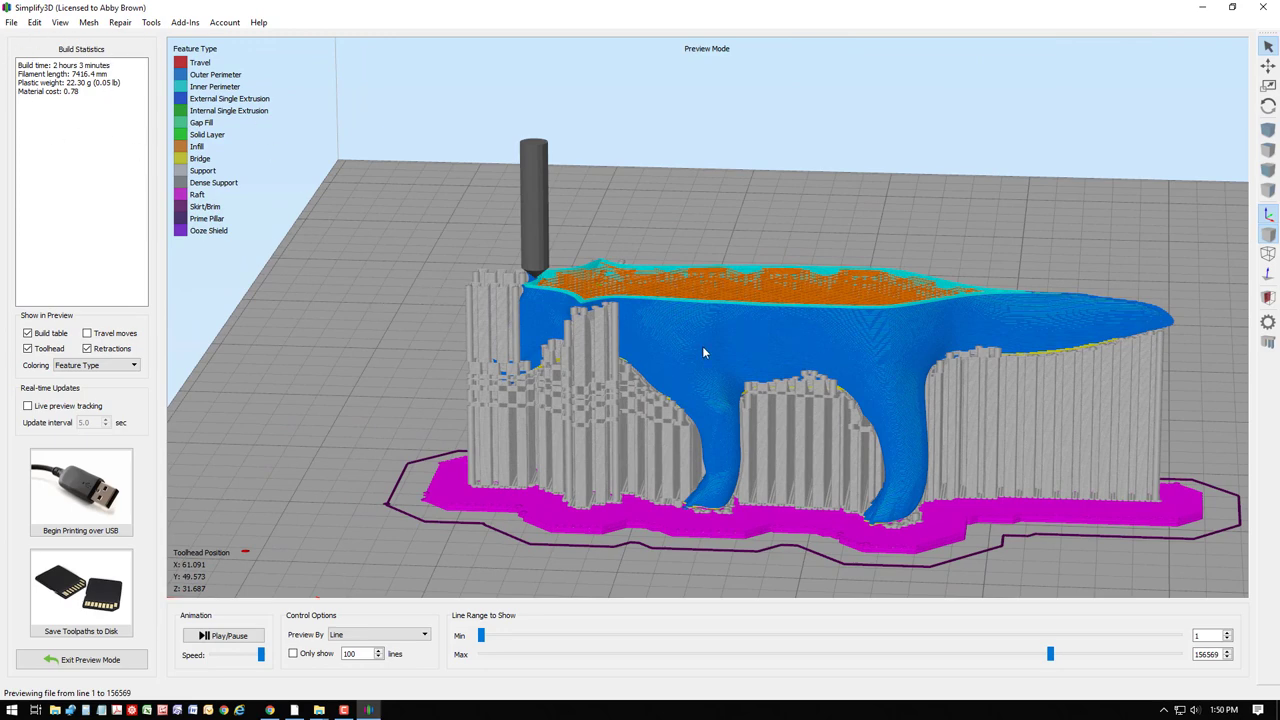
right_drag(764, 366, 736, 360)
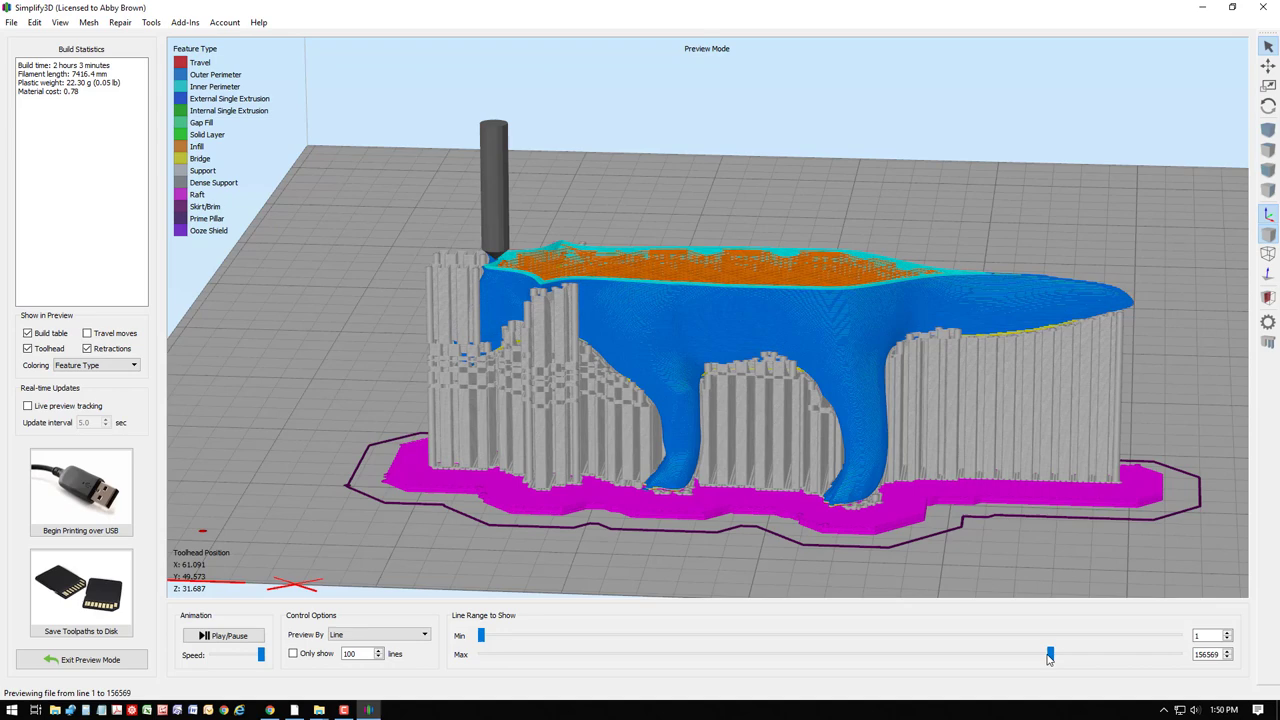
drag(1053, 661, 1092, 669)
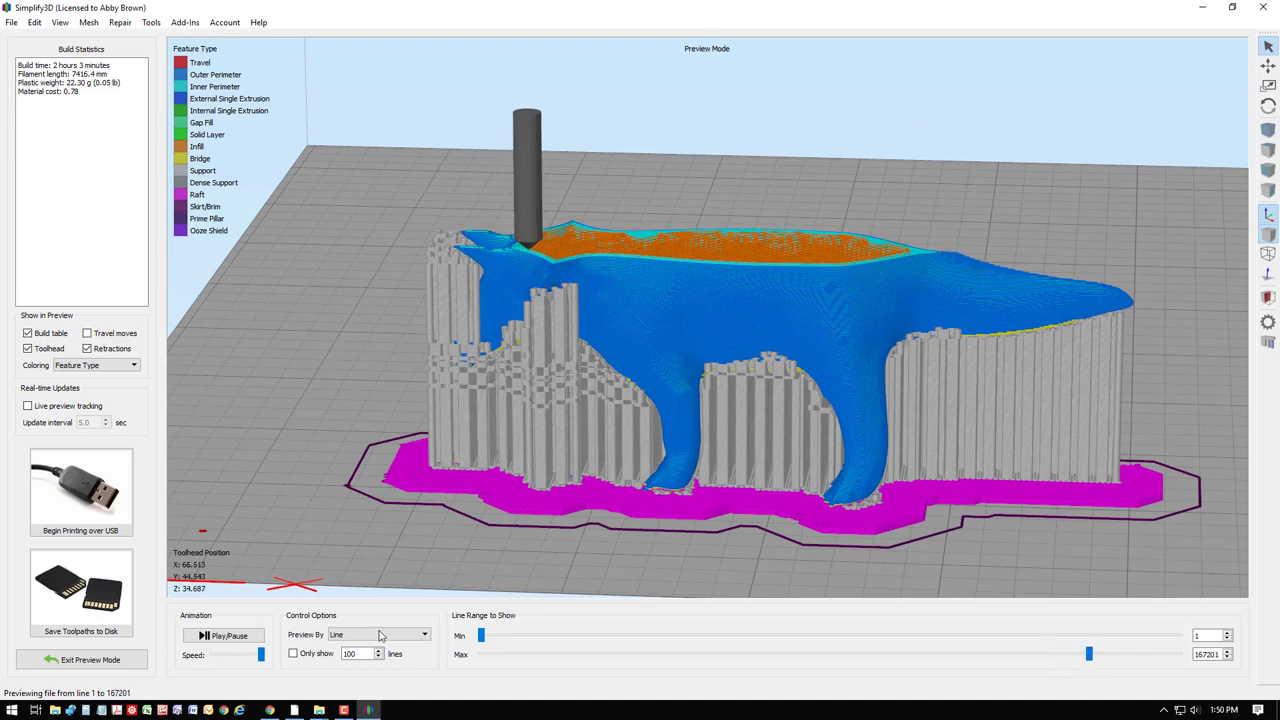
click(132, 662)
scroll(660, 434, up, 5)
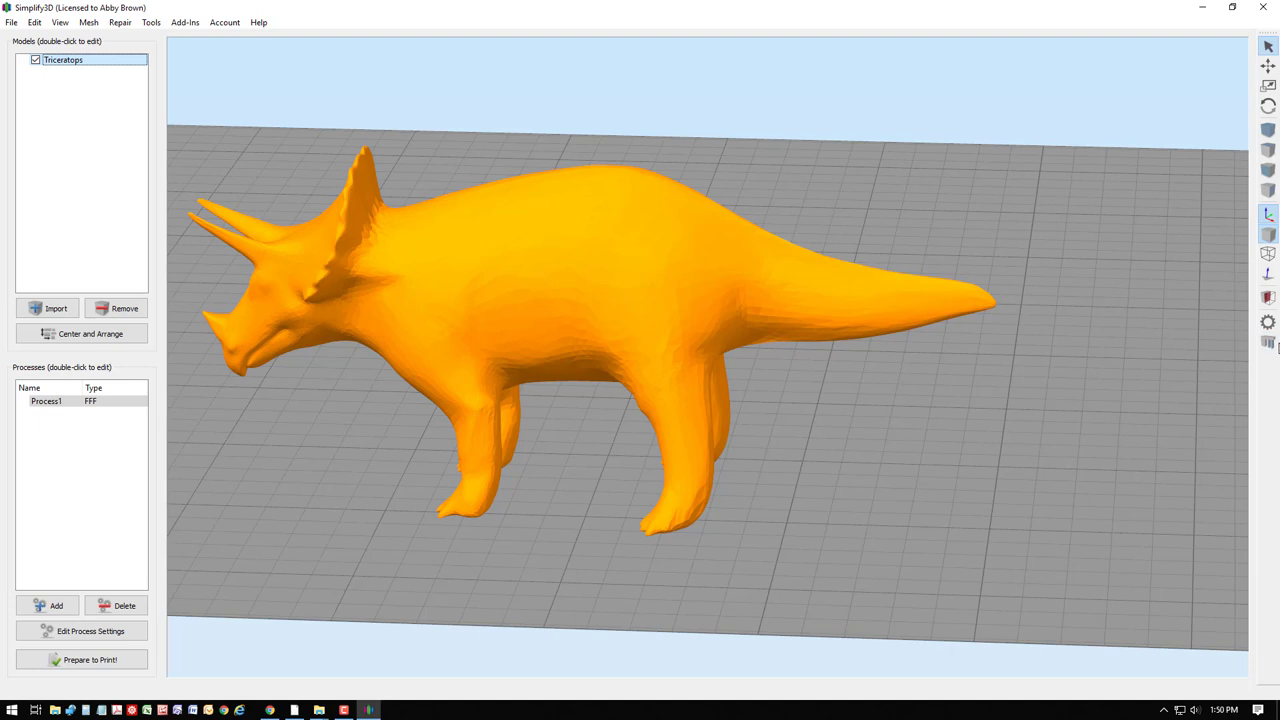
- Generate automatic supports and add three manual support pillars under the tail tip
click(1268, 343)
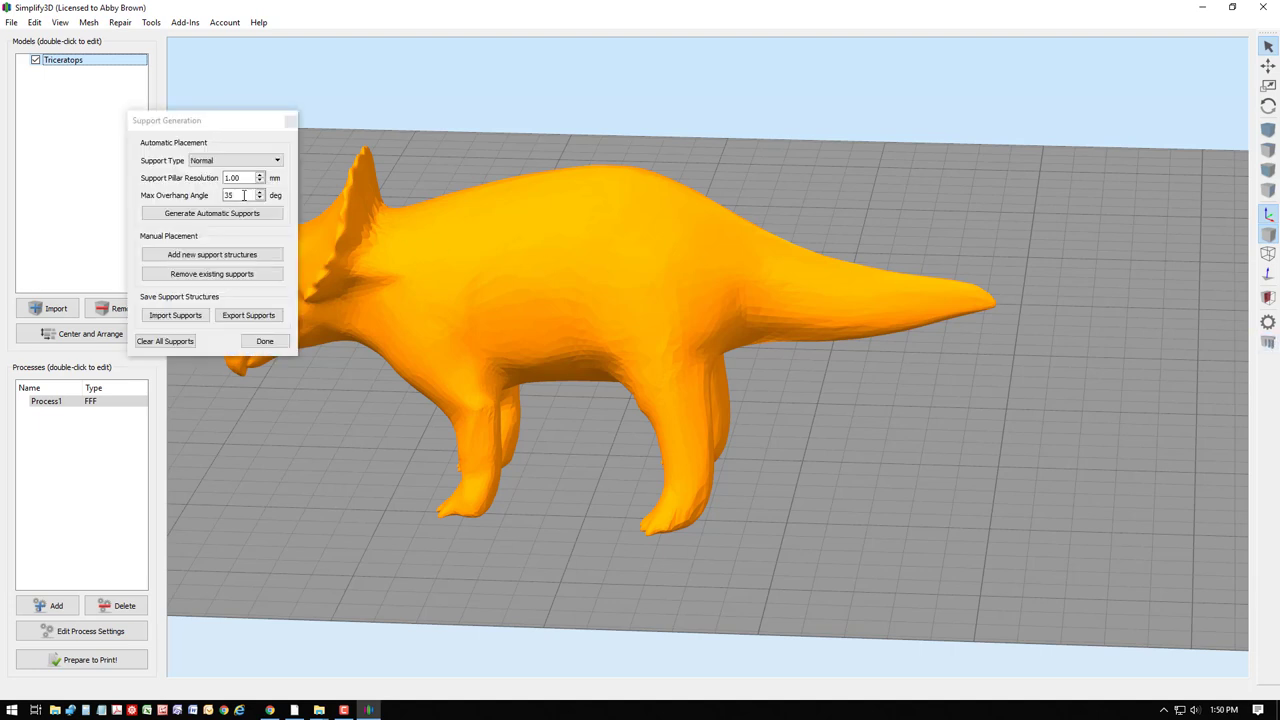
click(216, 214)
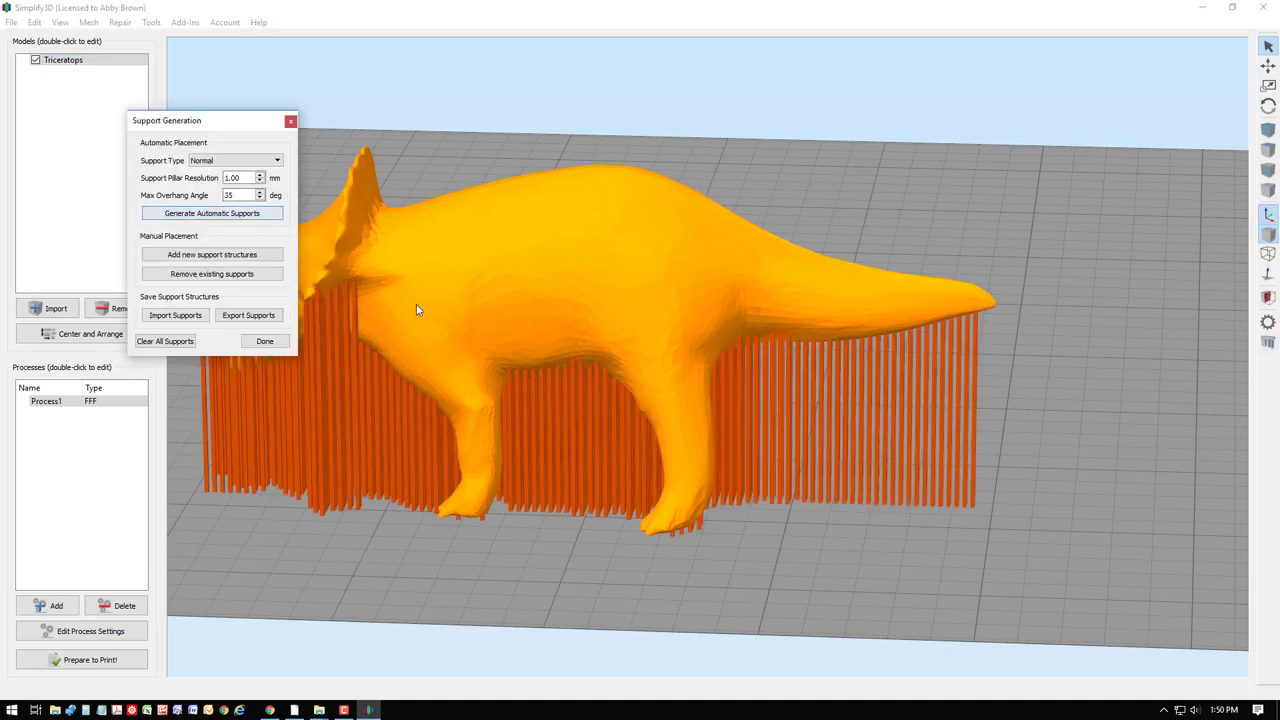
click(203, 259)
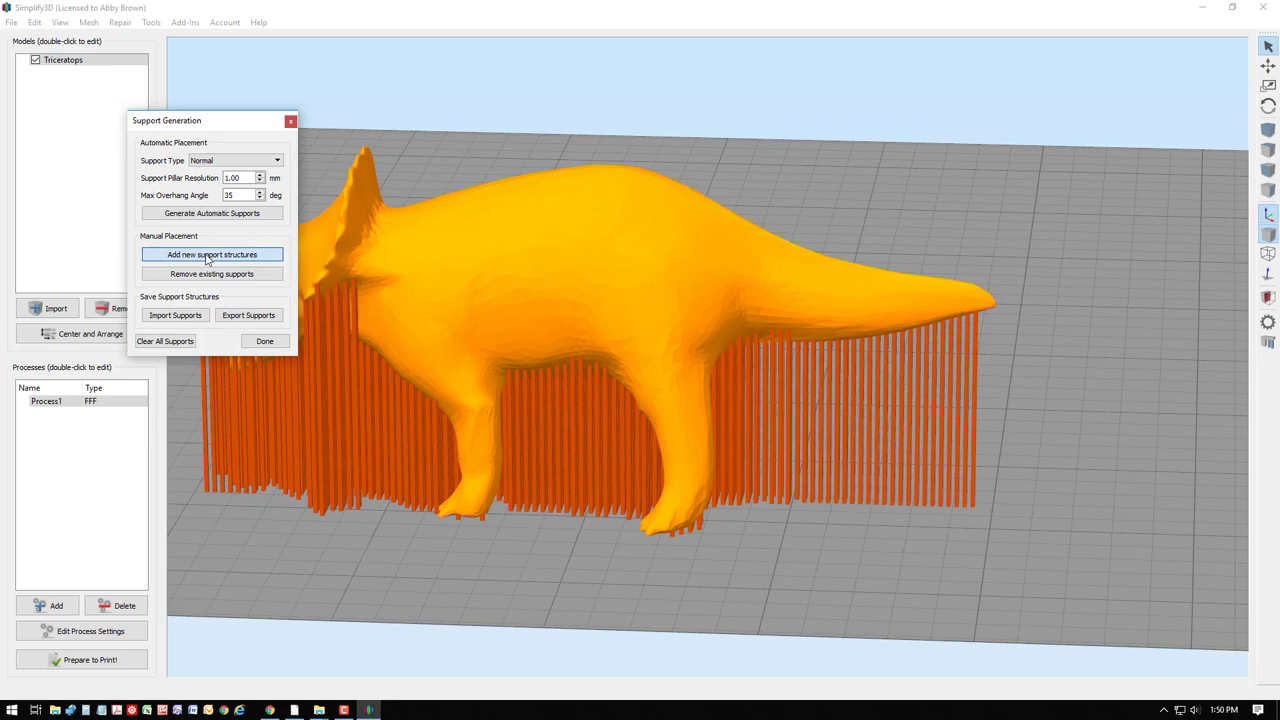
click(981, 508)
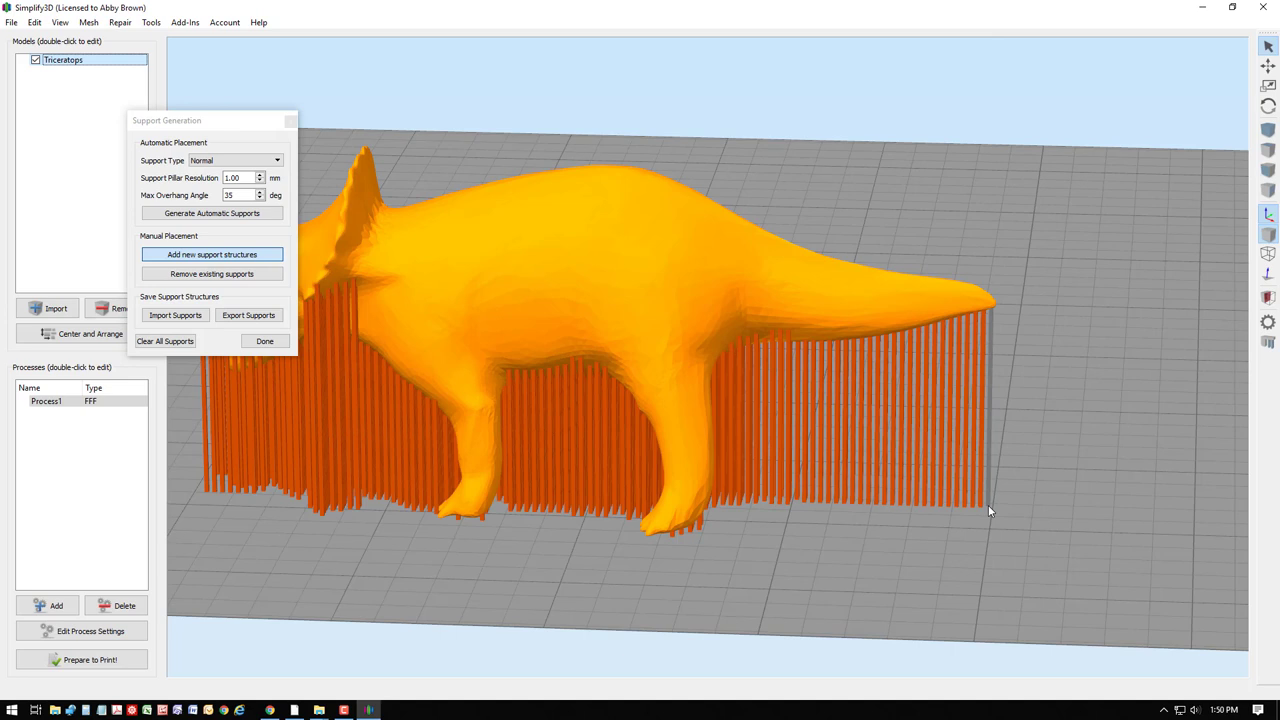
click(988, 509)
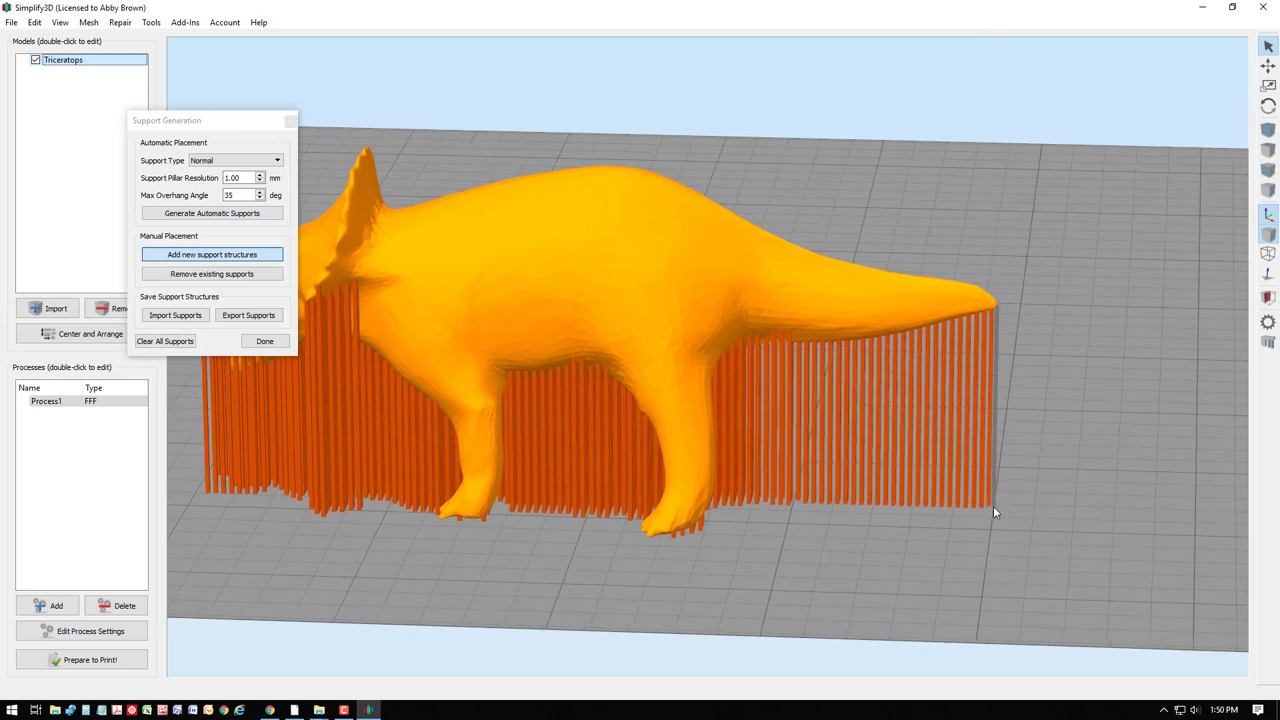
click(993, 507)
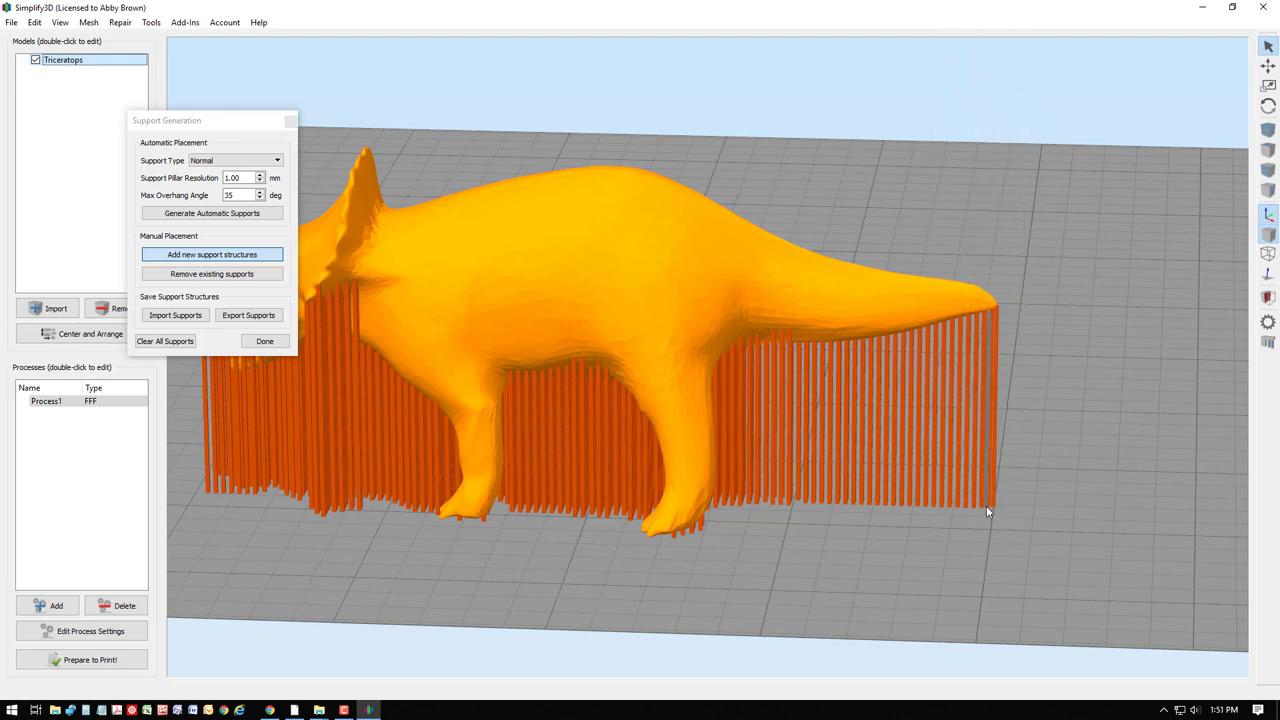
key(Escape)
drag(490, 328, 452, 348)
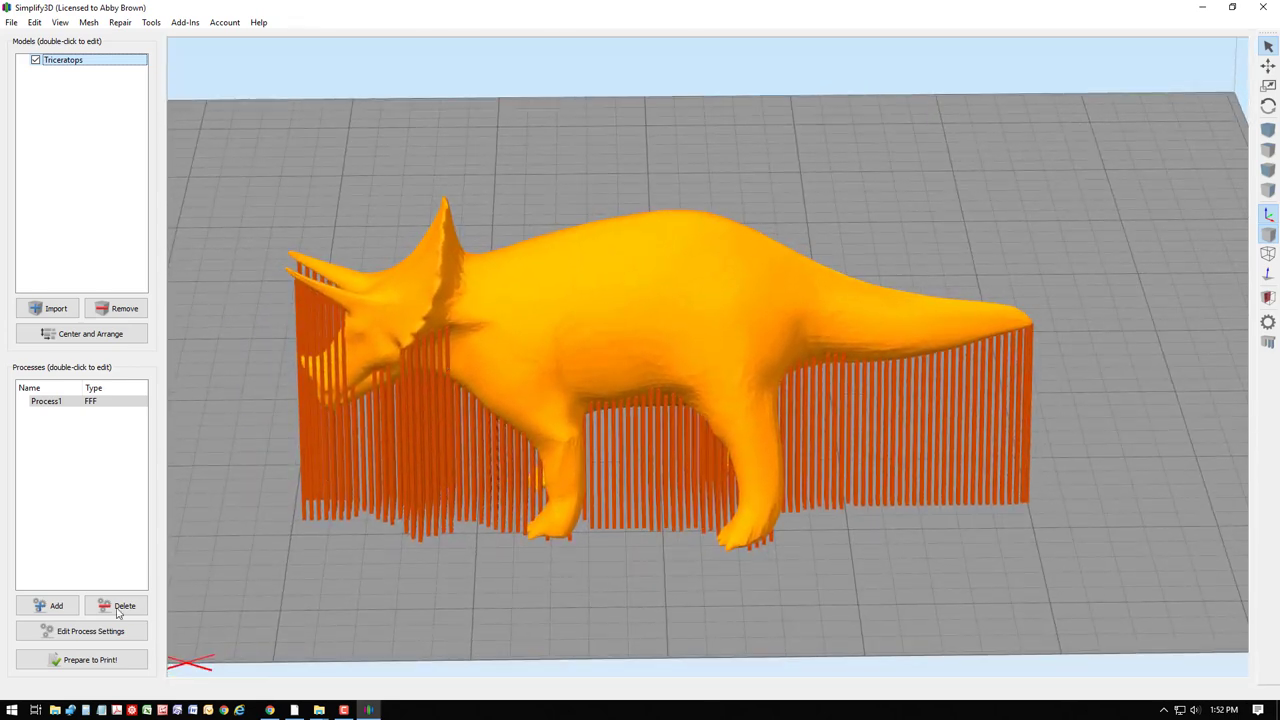
- Slice the supported model and save the toolpaths as Triceratops.gcode
click(80, 662)
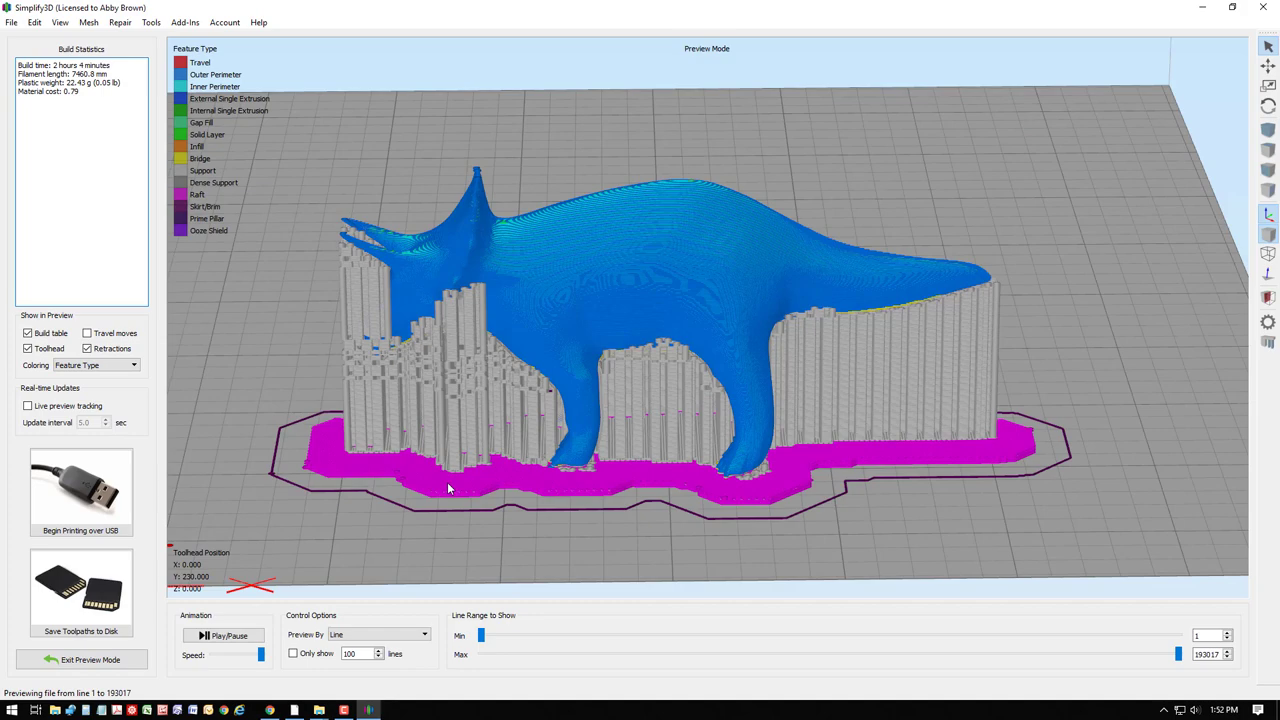
mouse_move(545, 412)
mouse_down()
mouse_move(566, 368)
mouse_move(695, 348)
mouse_move(767, 374)
mouse_move(705, 399)
mouse_move(468, 406)
mouse_move(200, 520)
mouse_up()
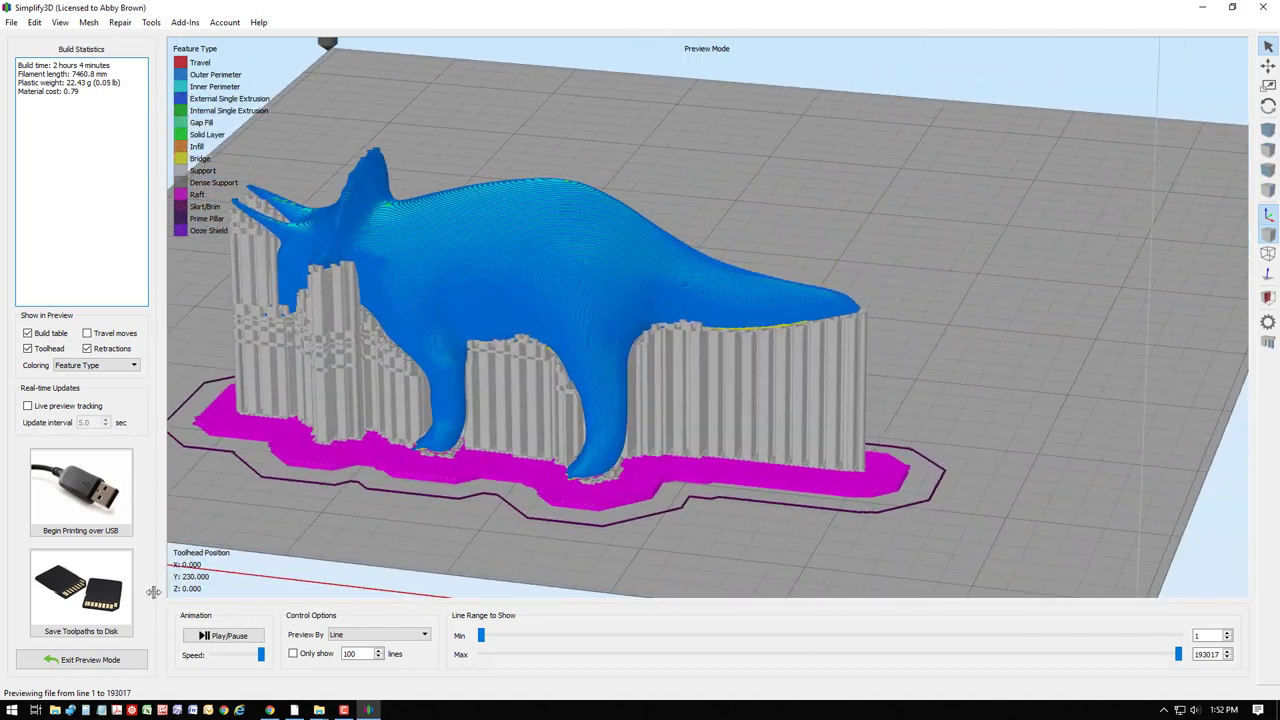
click(72, 600)
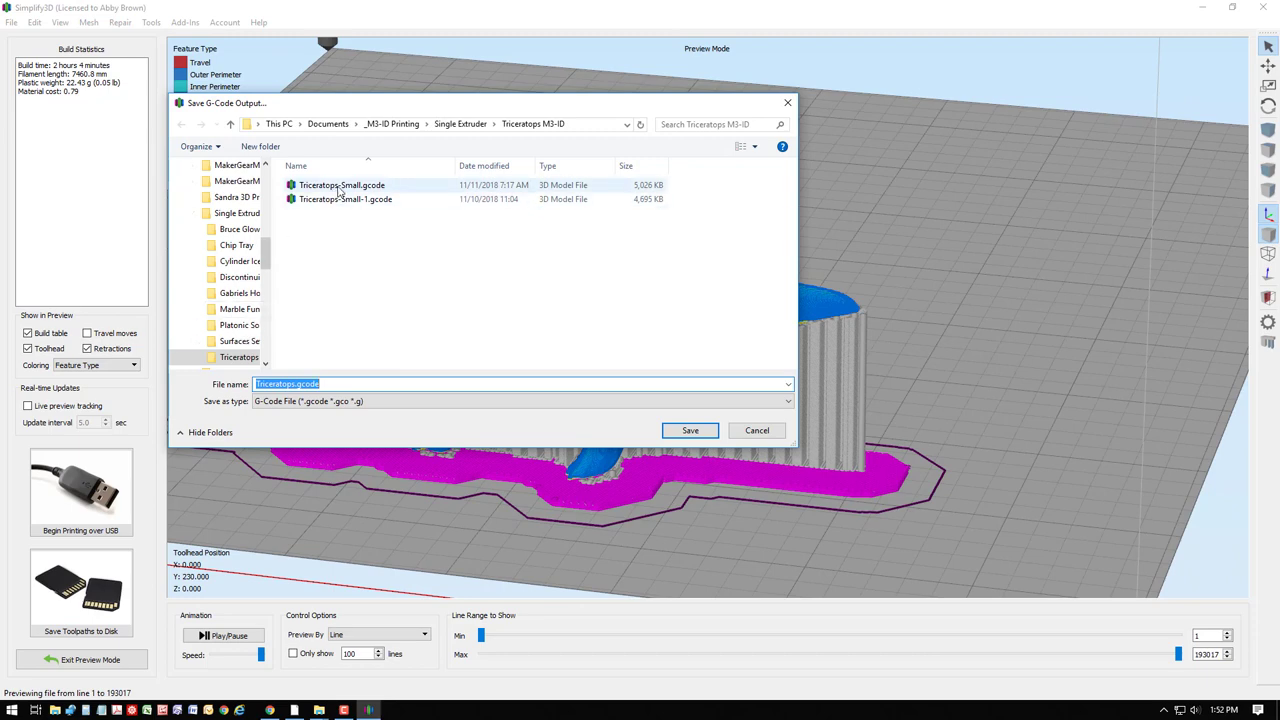
click(688, 430)
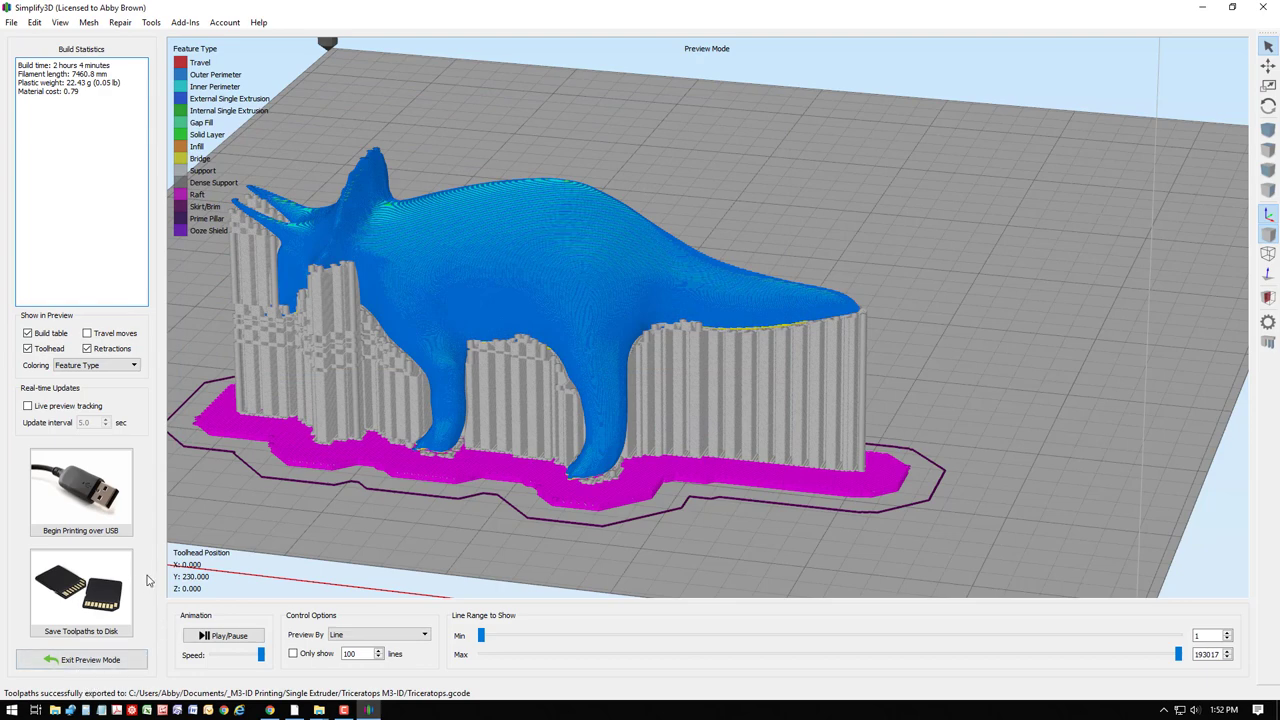
right_drag(308, 433, 520, 373)
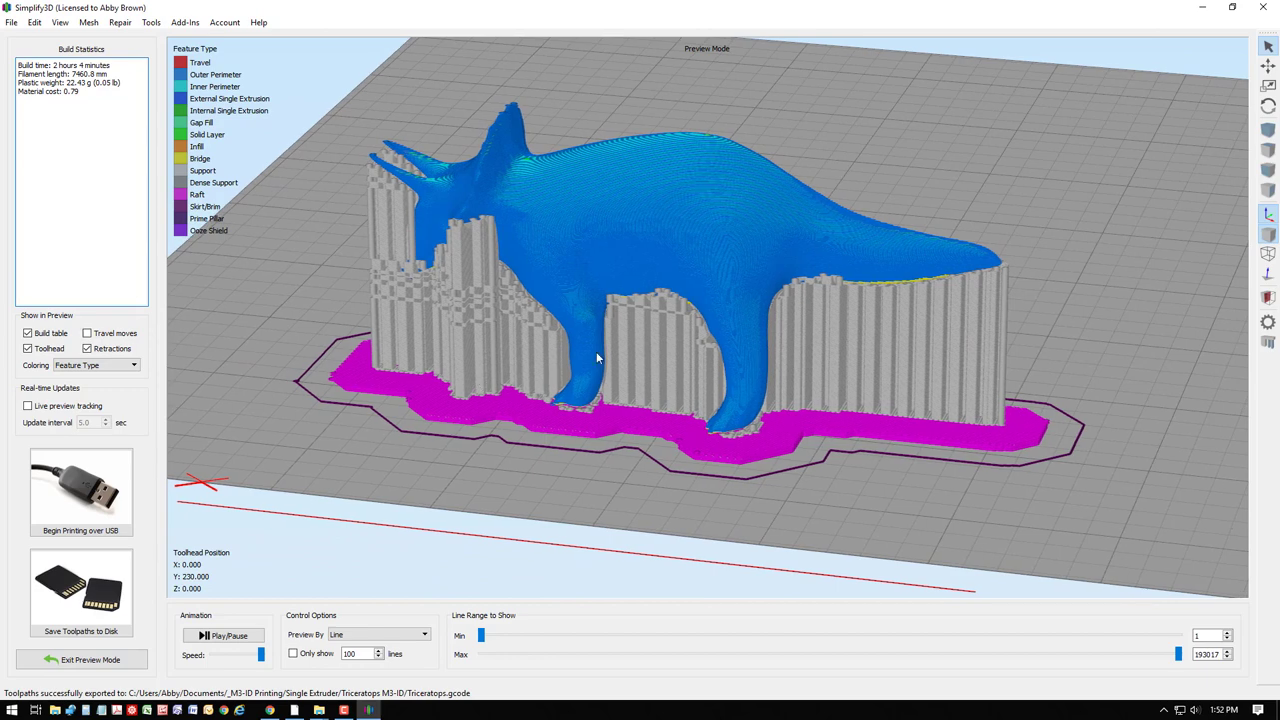